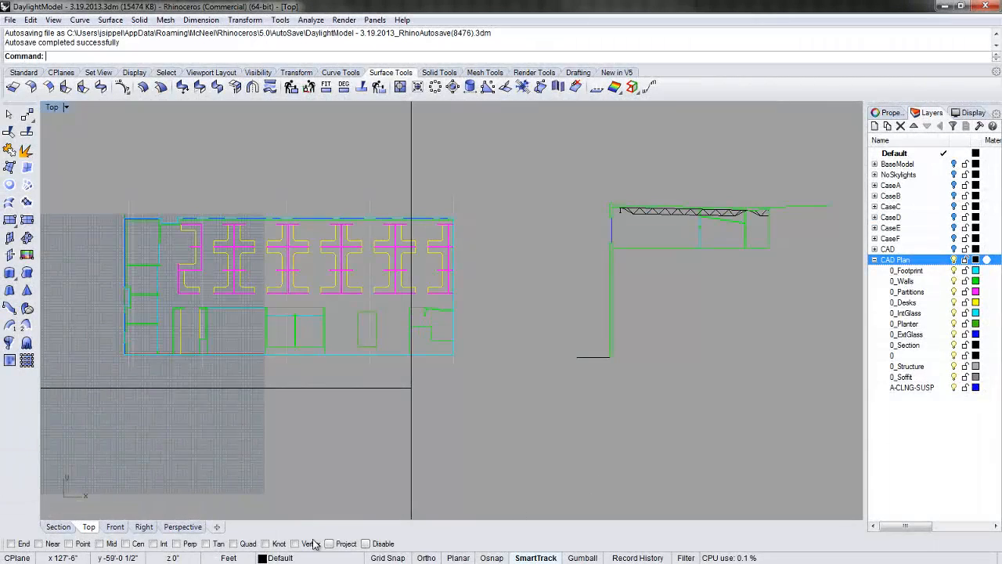
Step: In the Perspective view, hide the CAD Plan layer and briefly display the CAD layer before hiding it again
left_click(183, 526)
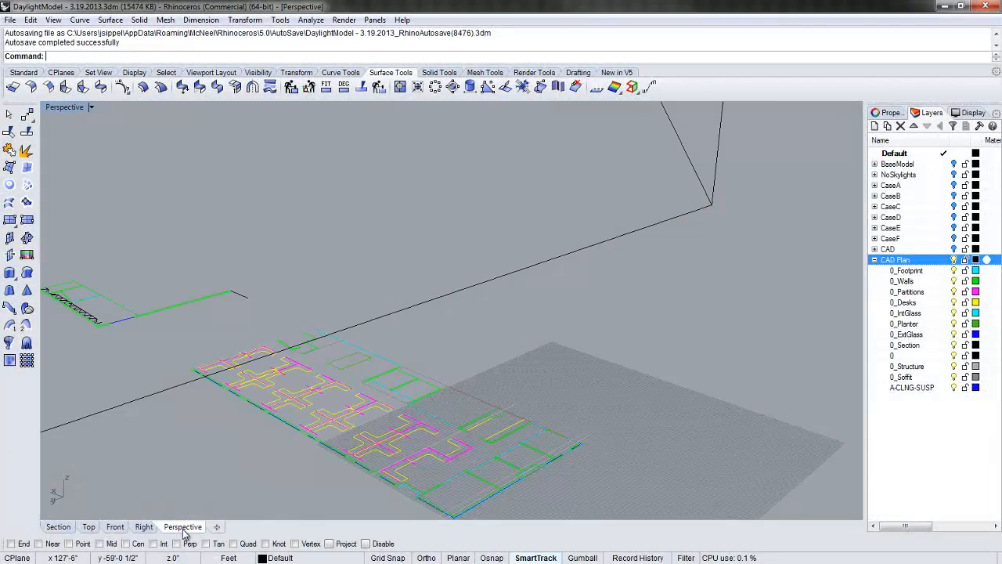
left_click(875, 260)
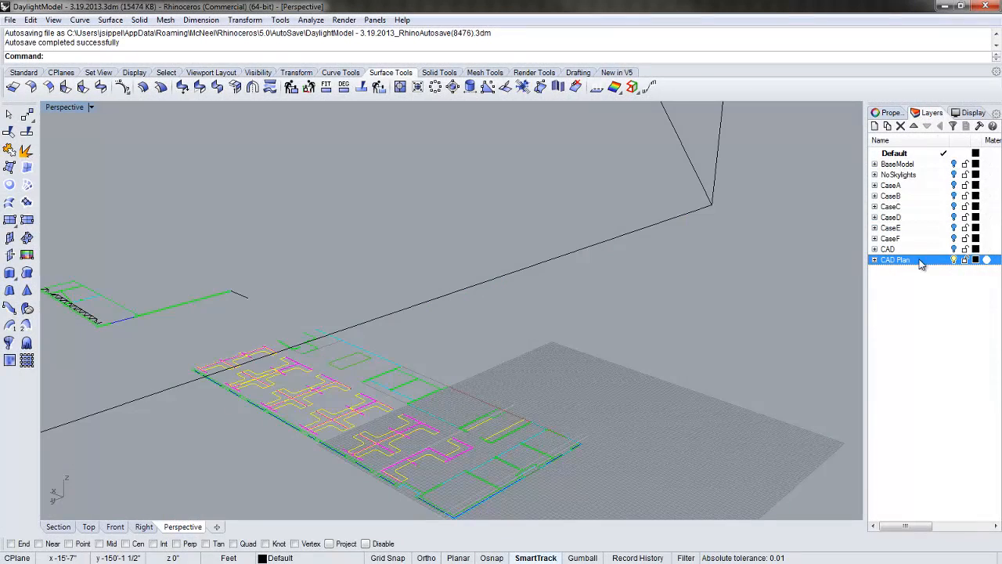
left_click(954, 259)
left_click(953, 249)
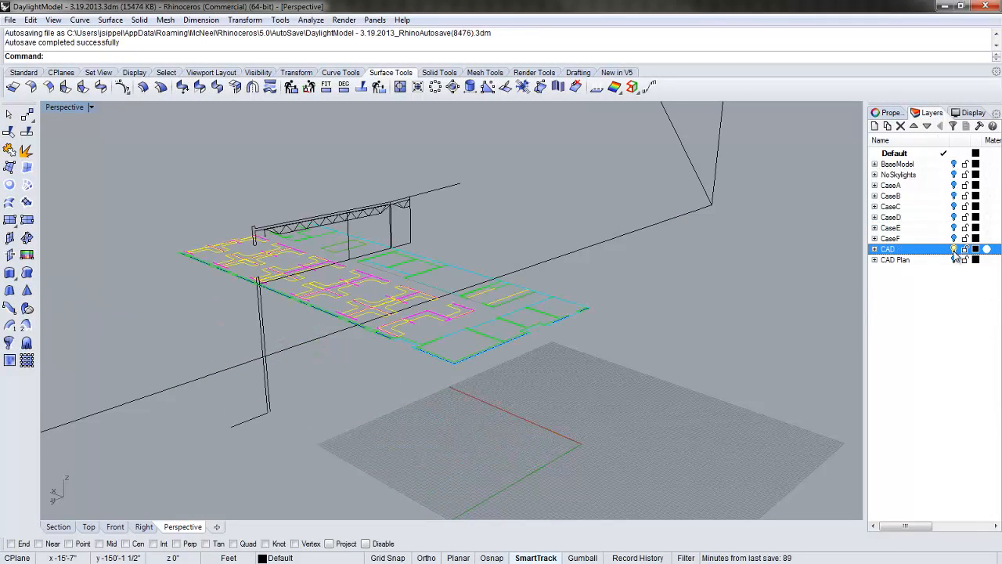
left_click(953, 249)
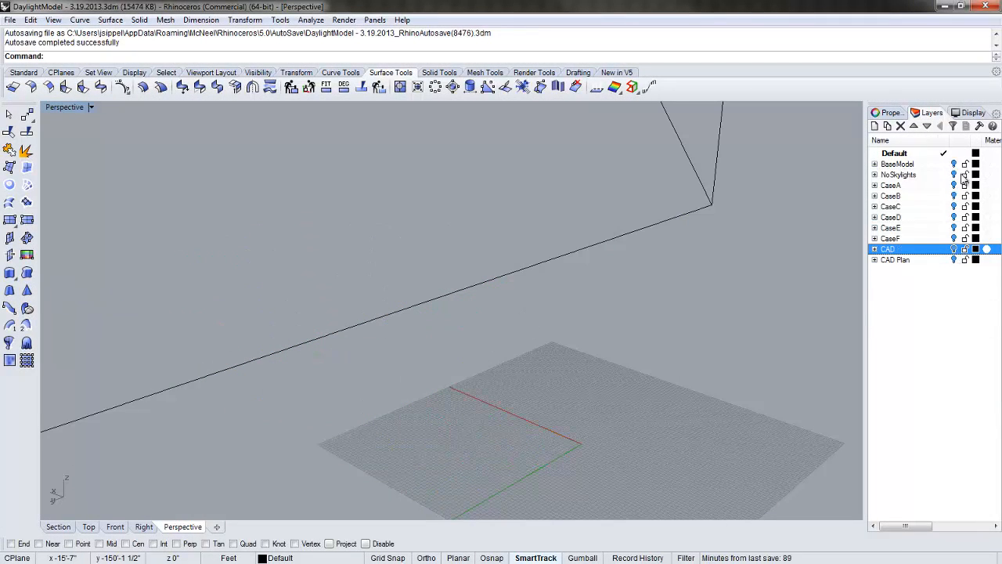
Step: Turn on the BaseModel and NoSkylights layers and view the whole building
left_click(954, 163)
left_click(954, 174)
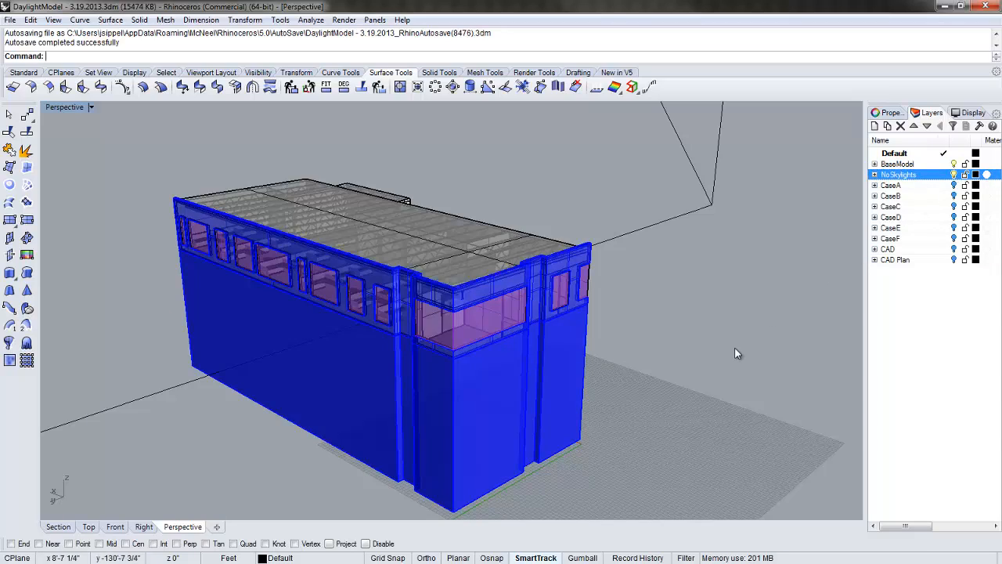
right_click_drag(740, 353, 720, 361)
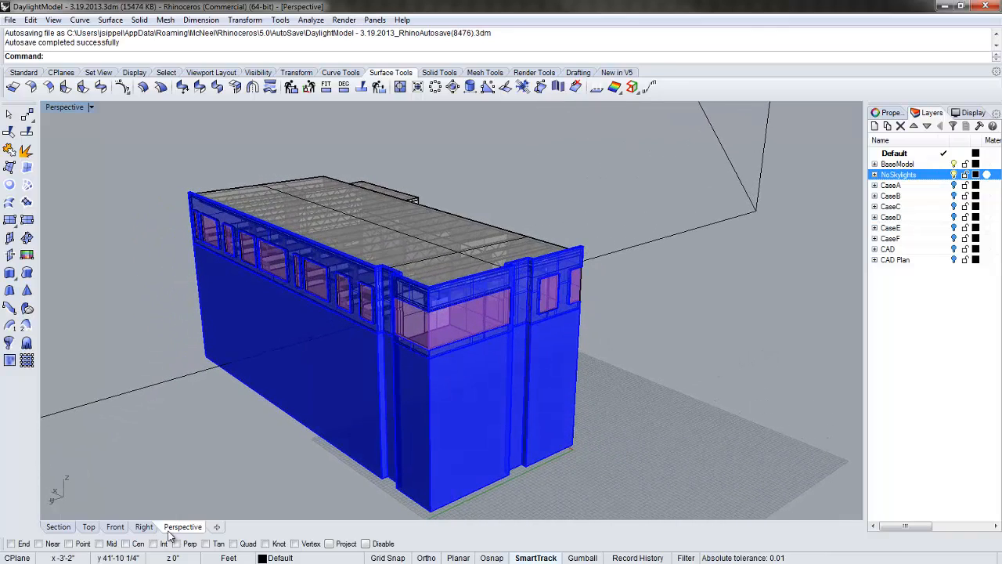
Step: Switch to the Section view and expand the BaseModel and NoSkylights layers to show their sublayers
left_click(59, 526)
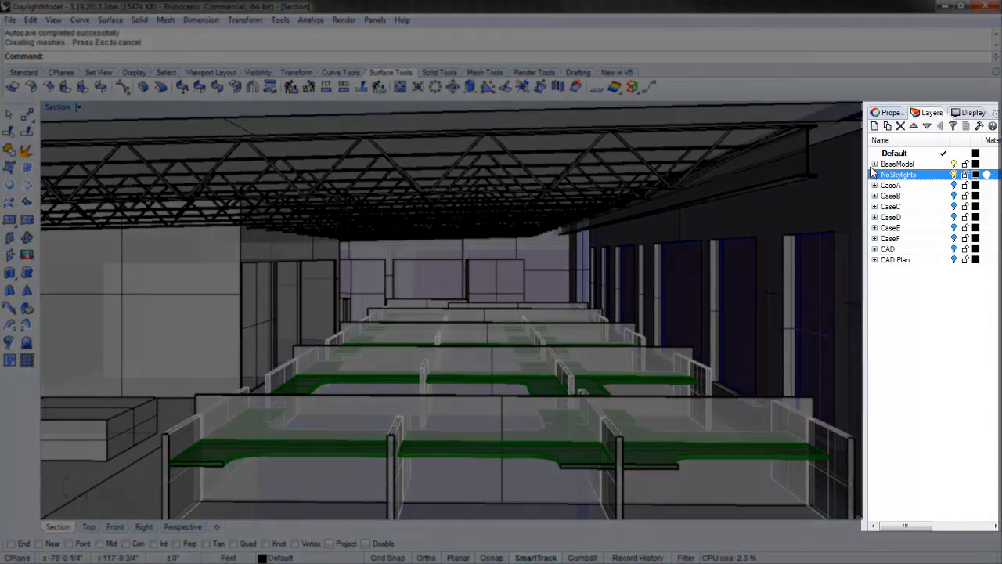
left_click(875, 163)
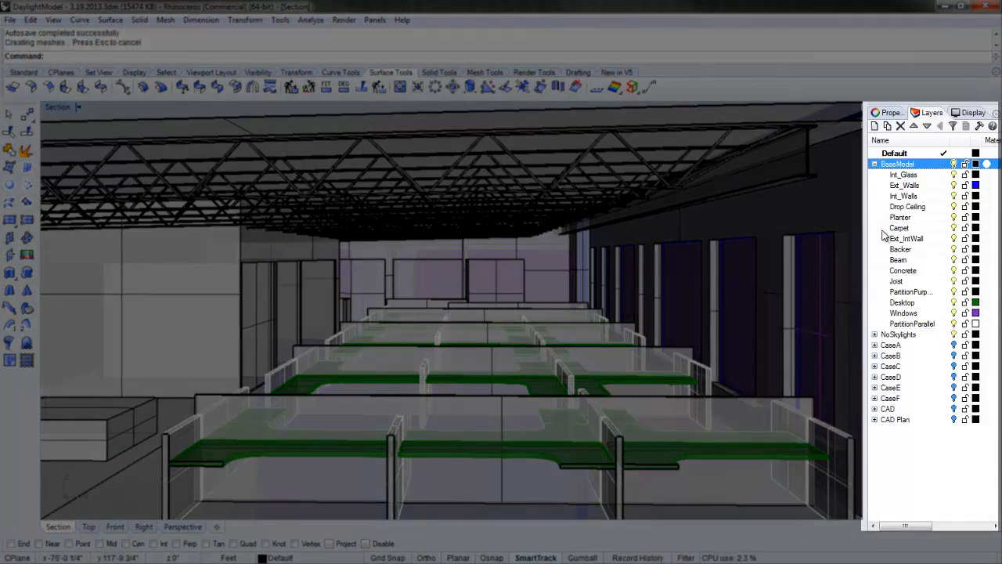
left_click(875, 335)
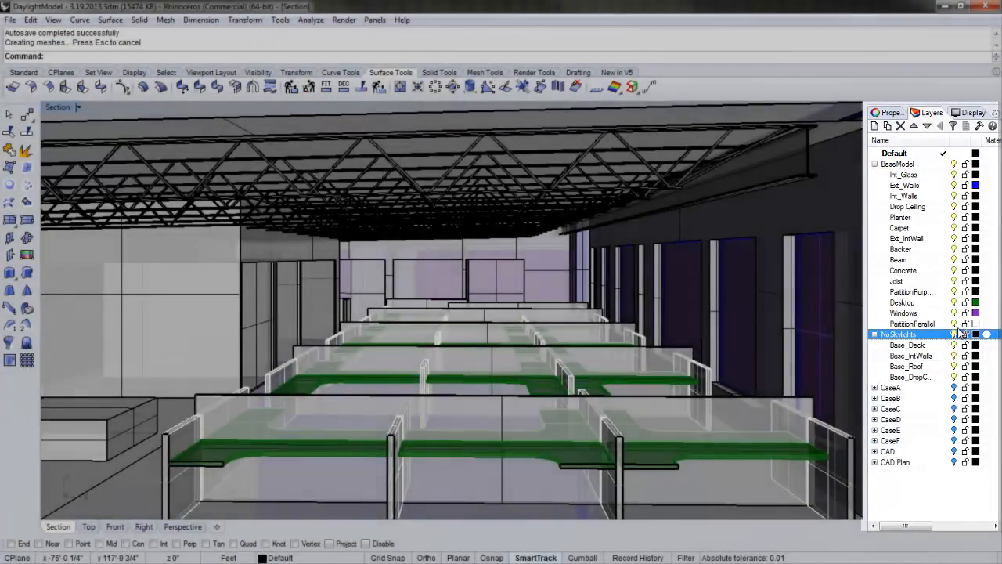
Step: Toggle the parallel partition, desktop, perpendicular partition and joist sublayers off and back on, and collapse the BaseModel and NoSkylights layers
left_click(955, 324)
left_click(955, 324)
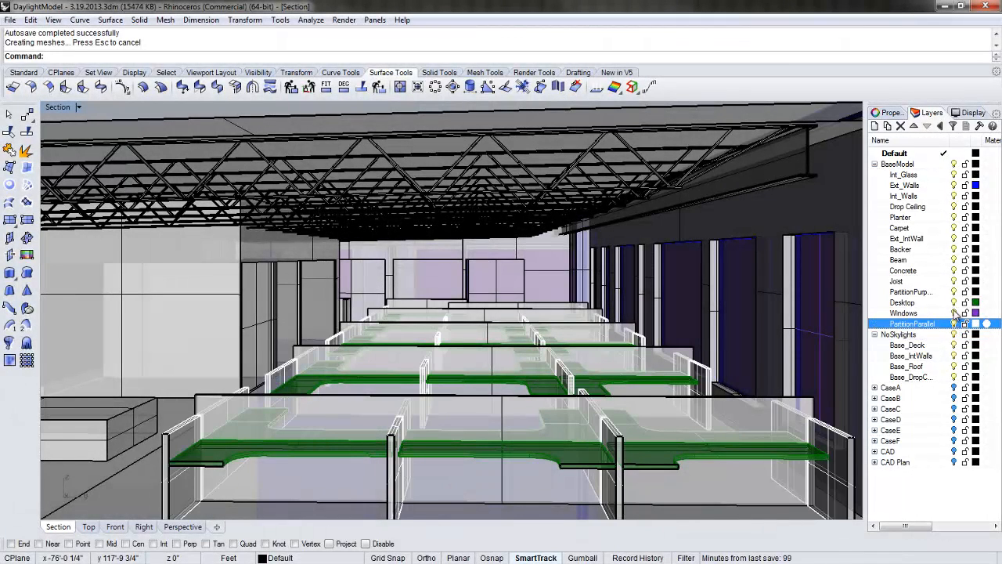
left_click(954, 302)
left_click(954, 303)
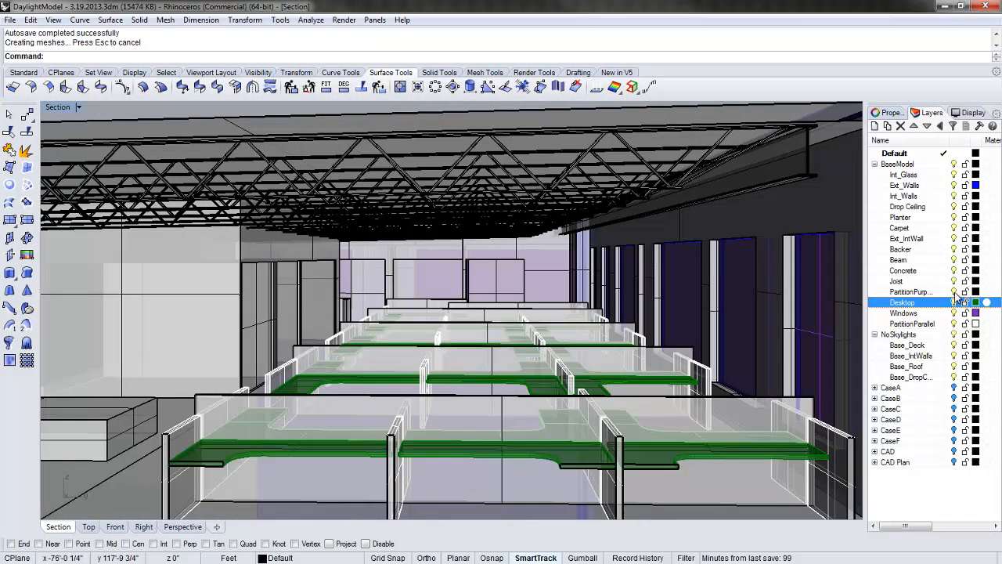
left_click(954, 291)
left_click(954, 291)
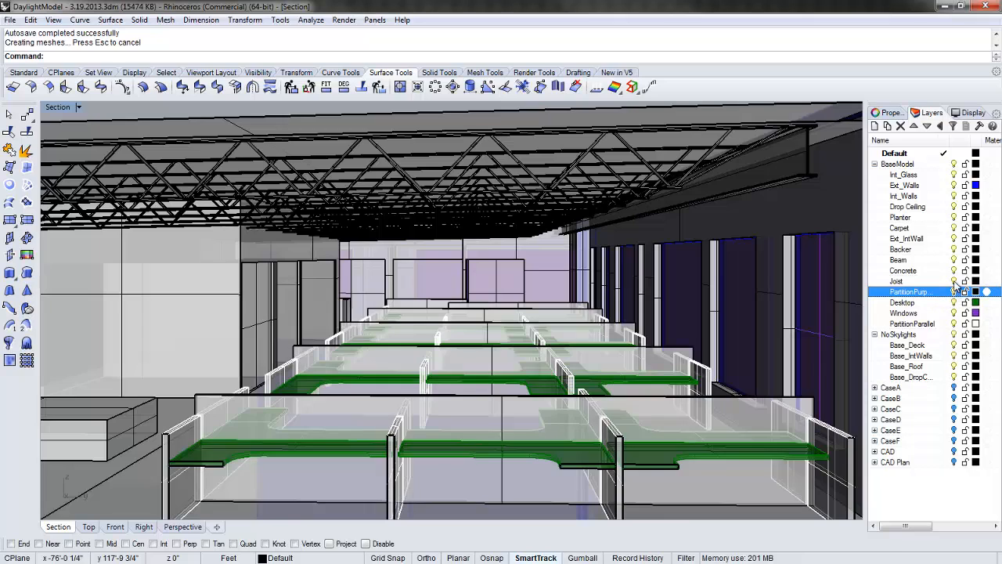
left_click(955, 281)
left_click(955, 281)
left_click(875, 334)
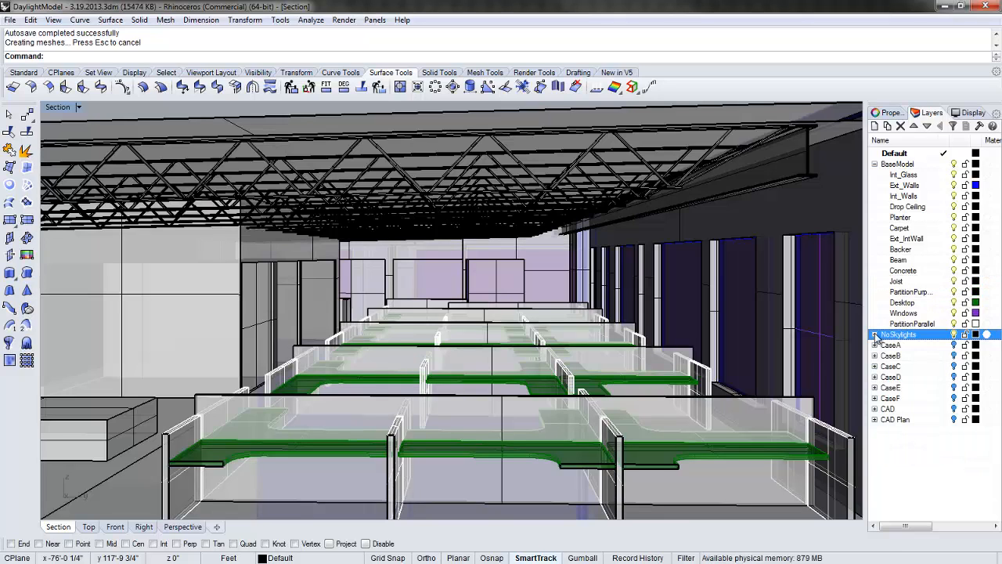
left_click(874, 164)
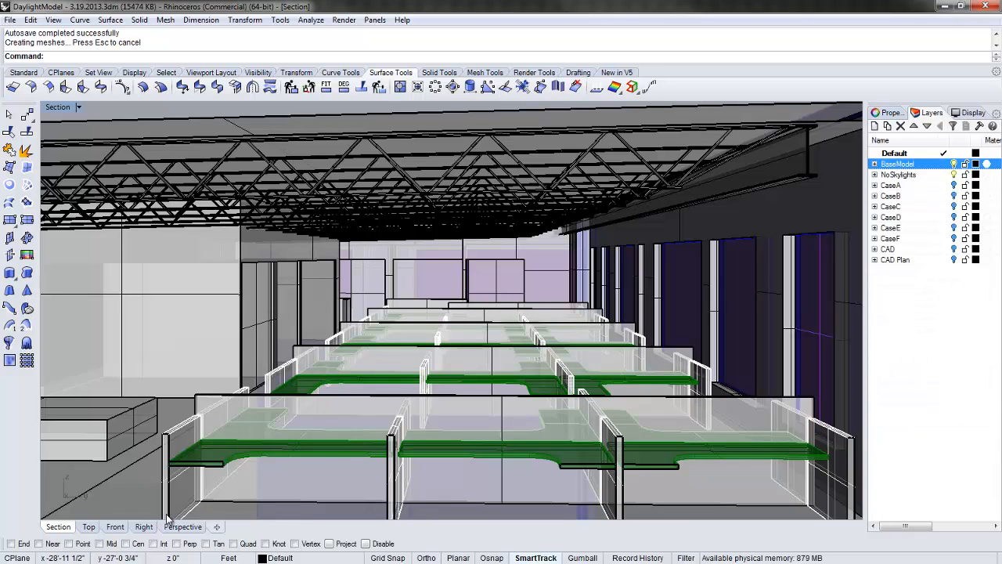
Step: In the Perspective view, hide NoSkylights, preview CaseA, CaseB and CaseC one at a time, and leave CaseD turned on
left_click(186, 526)
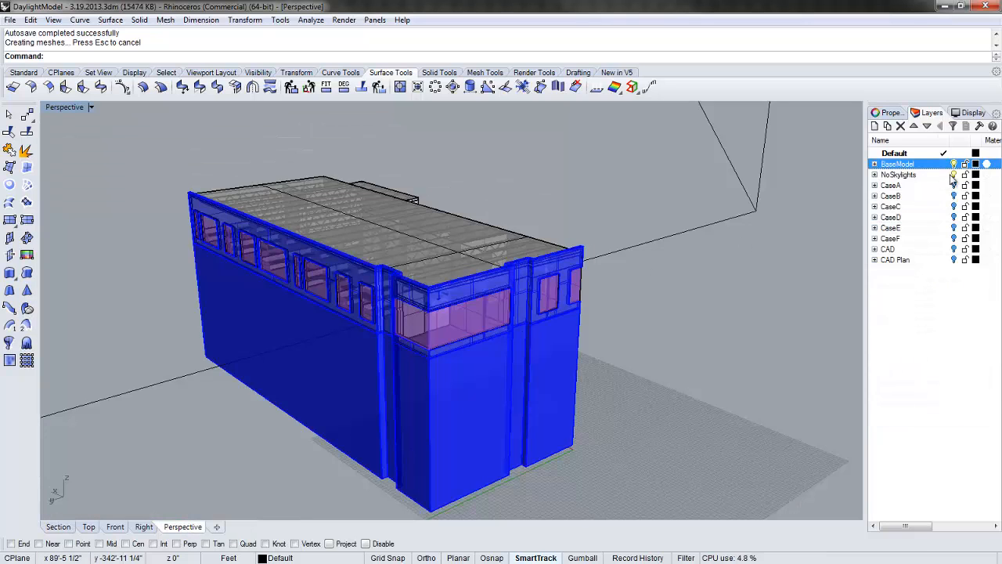
left_click(954, 174)
left_click(953, 184)
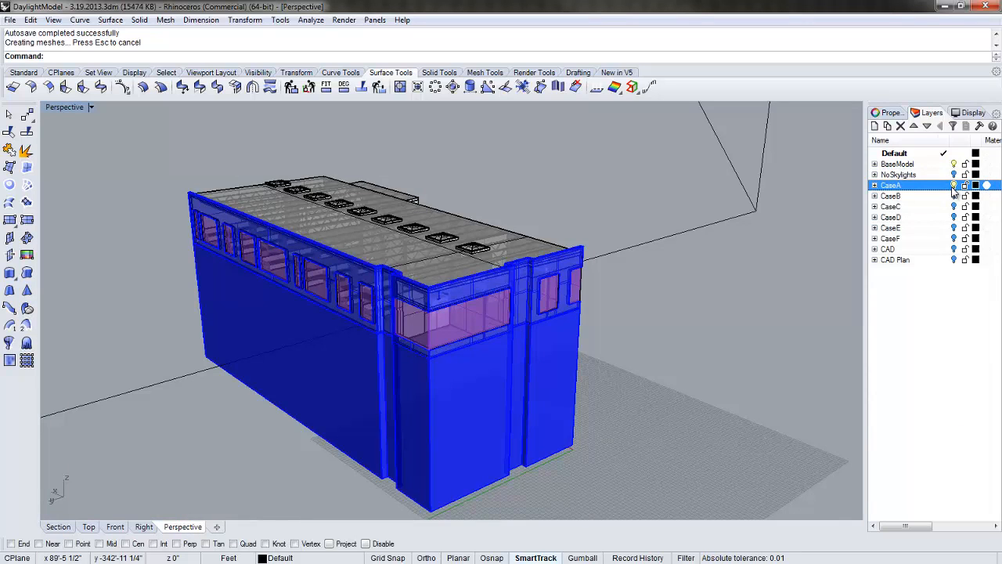
left_click(953, 185)
left_click(954, 195)
left_click(954, 195)
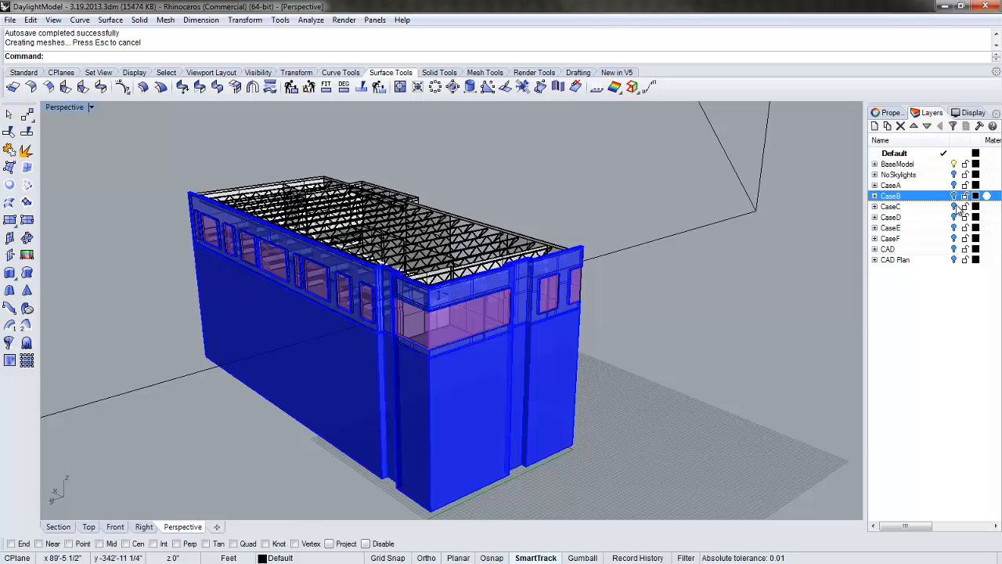
left_click(953, 206)
left_click(954, 206)
left_click(954, 217)
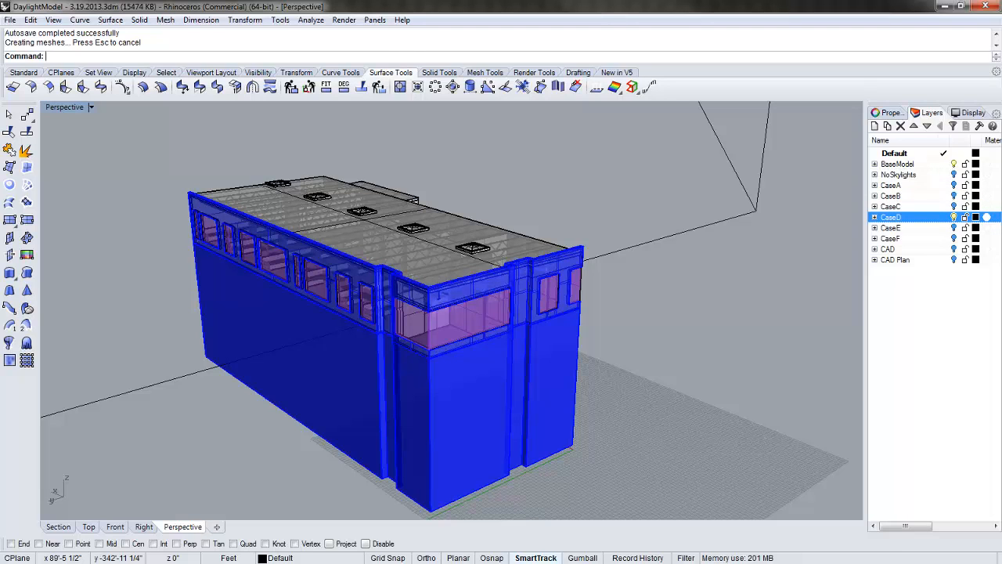
Step: Check the surface normal directions of the building's exterior walls with the Dir command
left_click(596, 87)
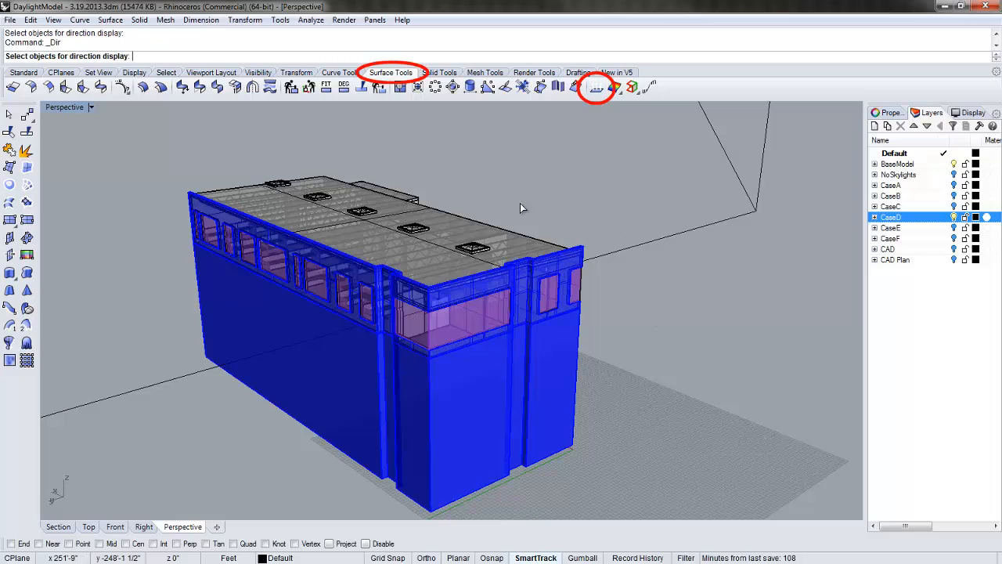
left_click(313, 359)
key("Return")
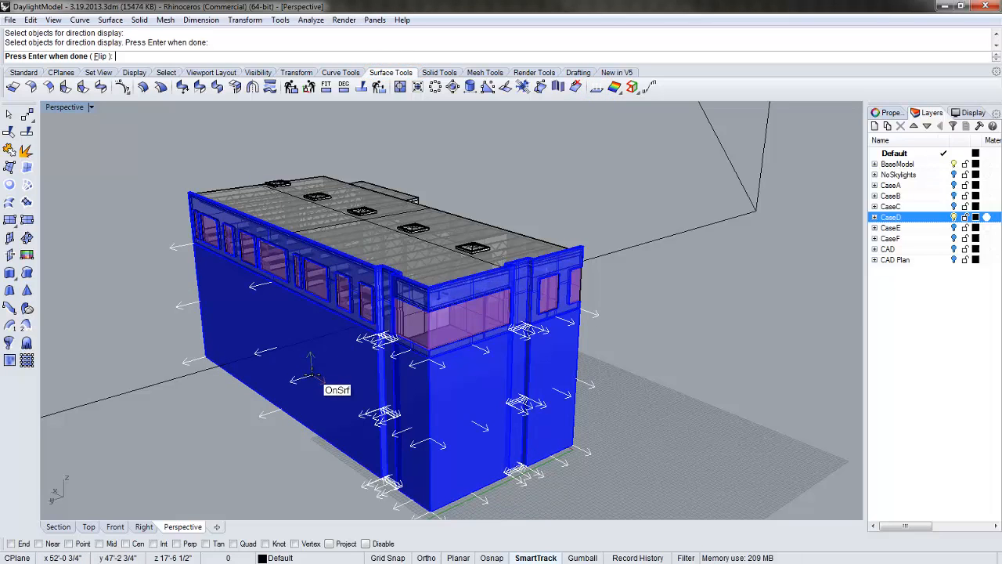
left_click(309, 372)
left_click(311, 375)
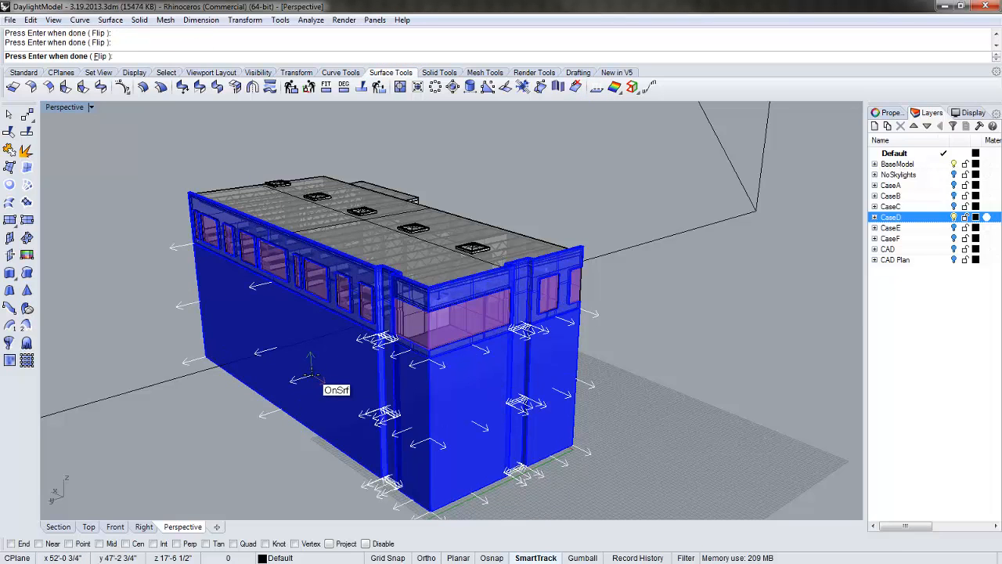
key("Return")
Step: In the Section view, check the surface directions of the concrete floor, a window pane and the interior wall opposite the windows
left_click(58, 526)
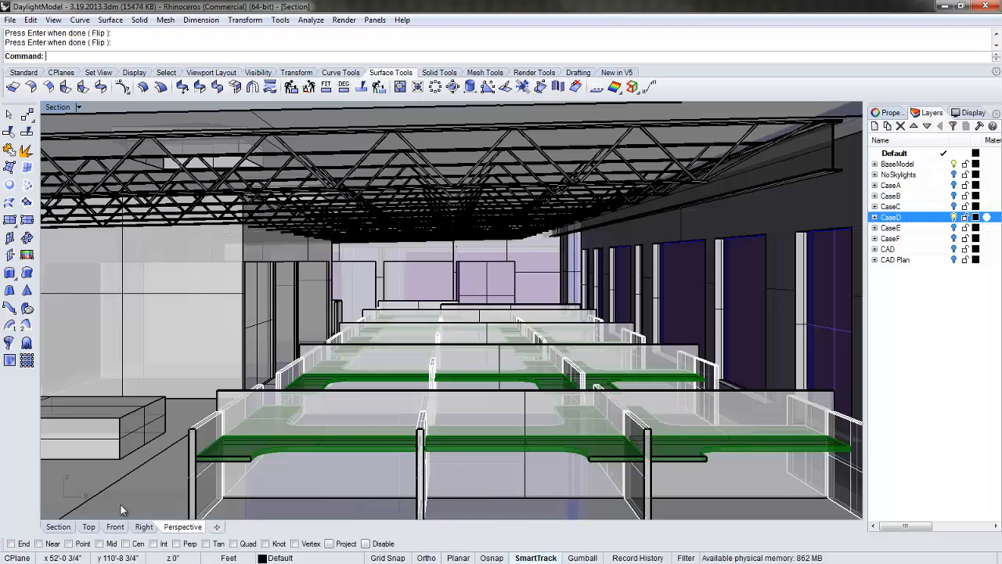
left_click(163, 485)
key("Return")
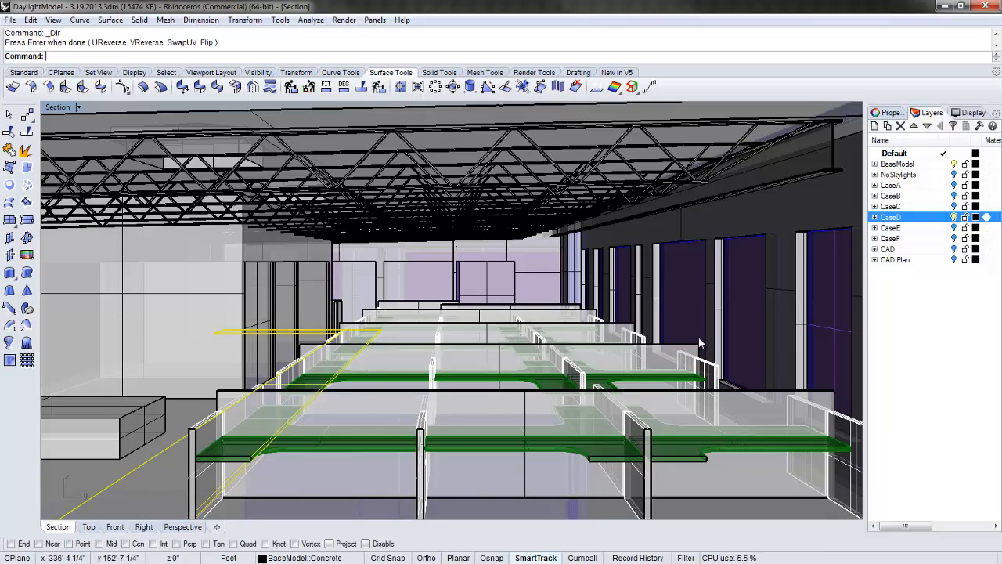
left_click(744, 326)
key("Return")
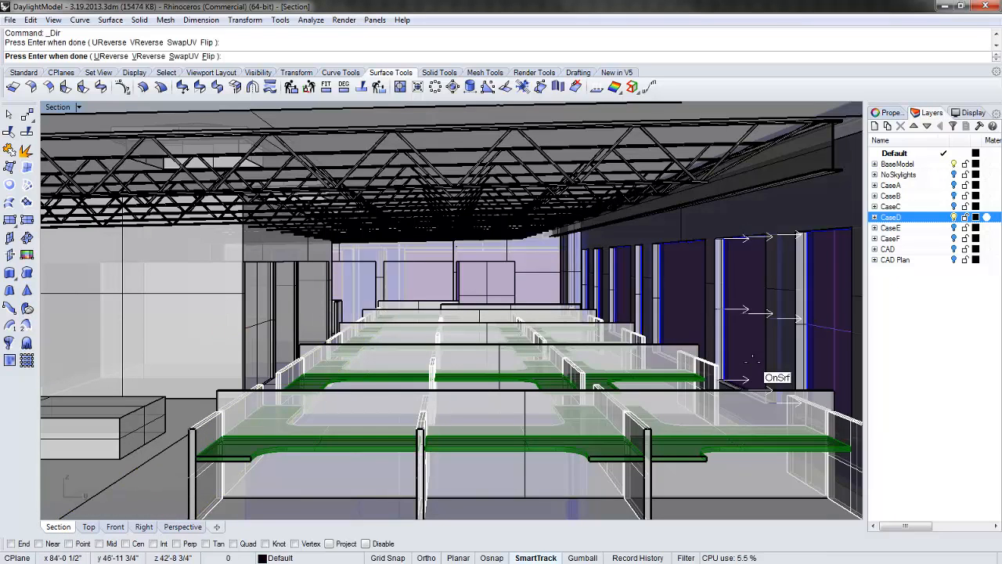
left_click(752, 359)
key("Return")
left_click(132, 324)
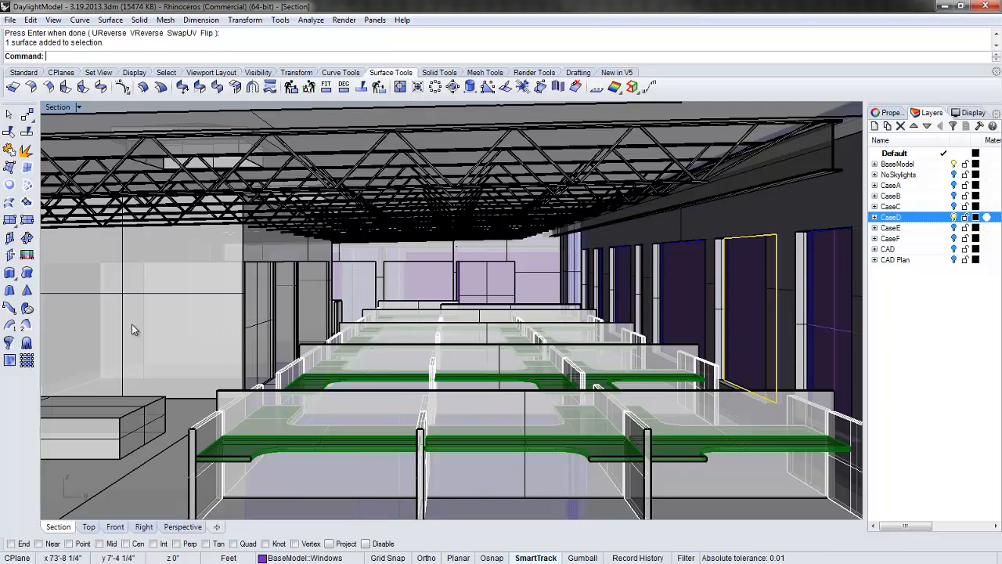
key("Return")
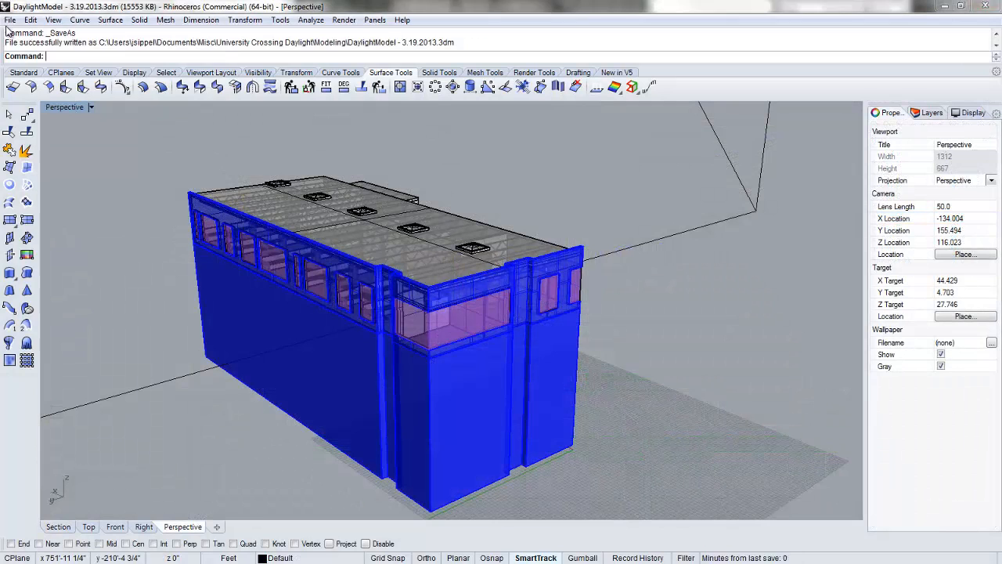
Step: Save a copy of the model in AutoCAD Drawing format as DaylightModel - 3.19.2013.dwg
left_click(7, 22)
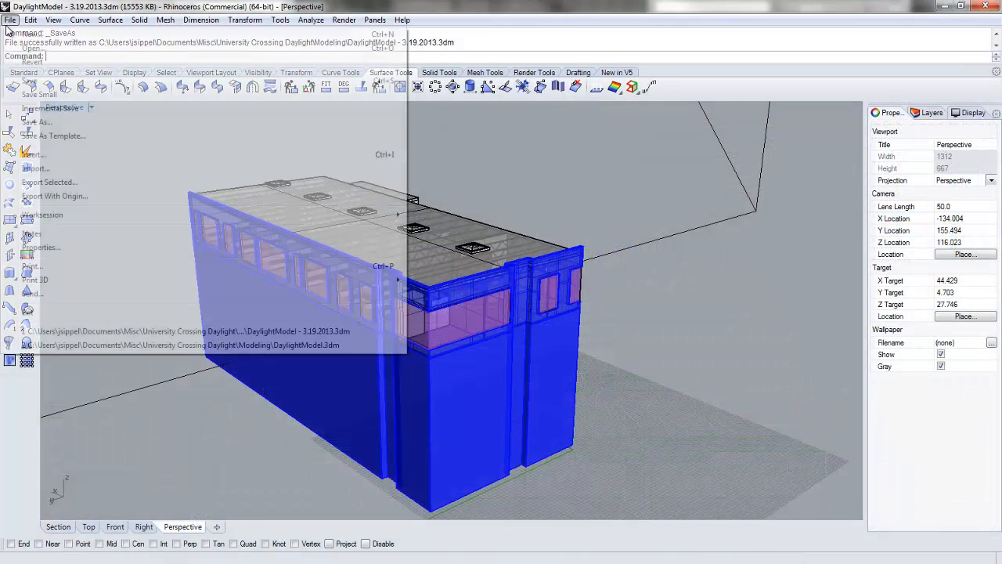
left_click(38, 121)
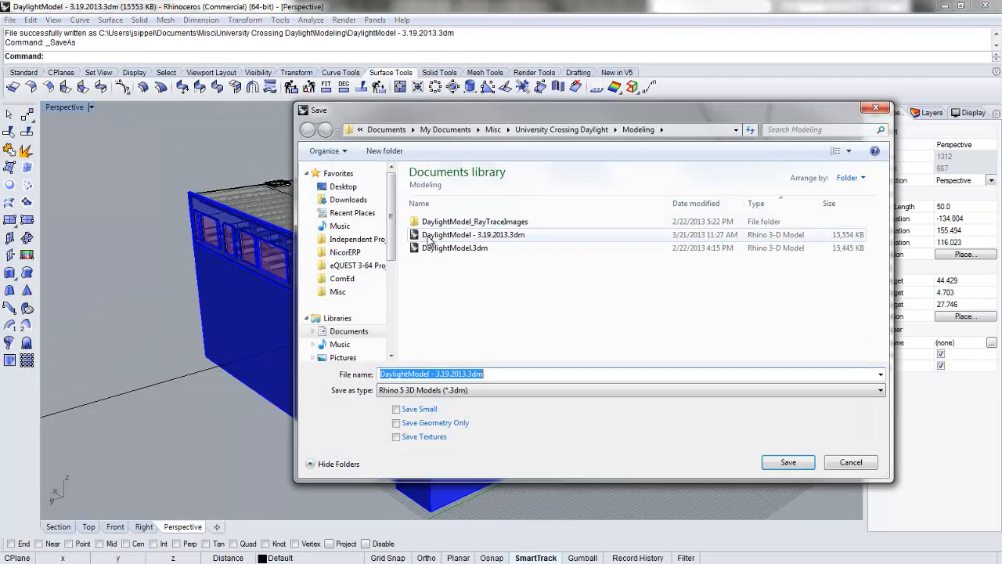
left_click(446, 389)
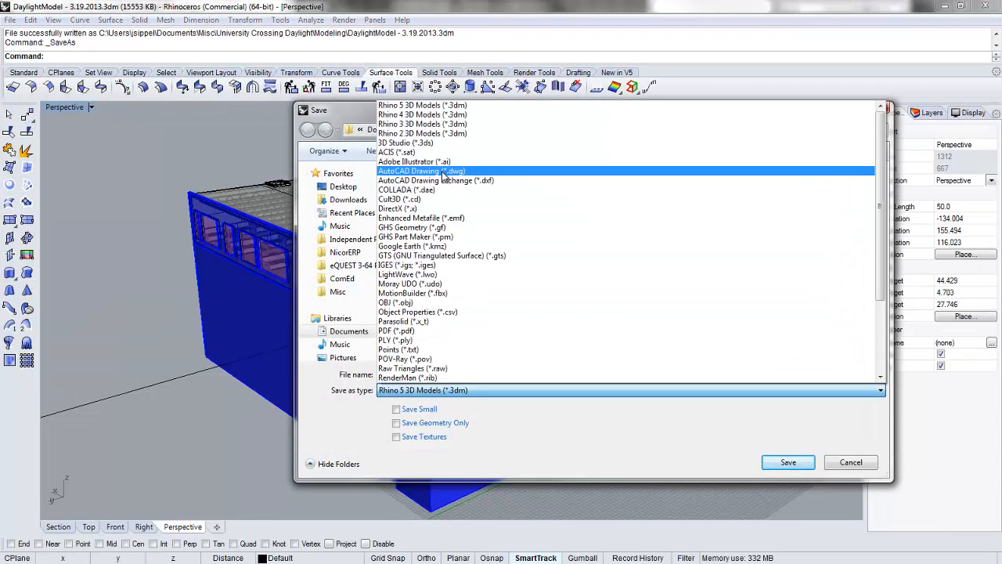
left_click(444, 172)
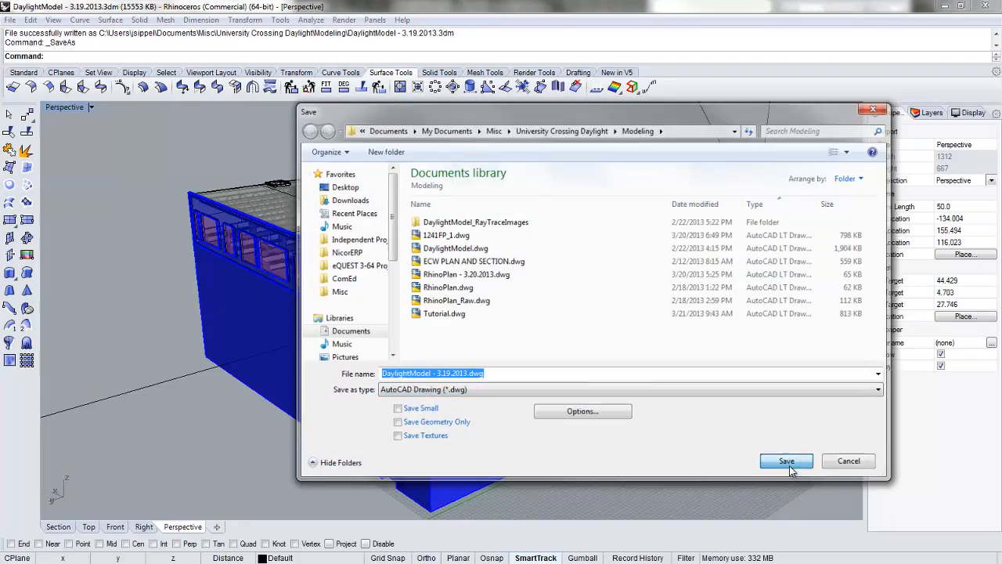
left_click(785, 462)
left_click(645, 257)
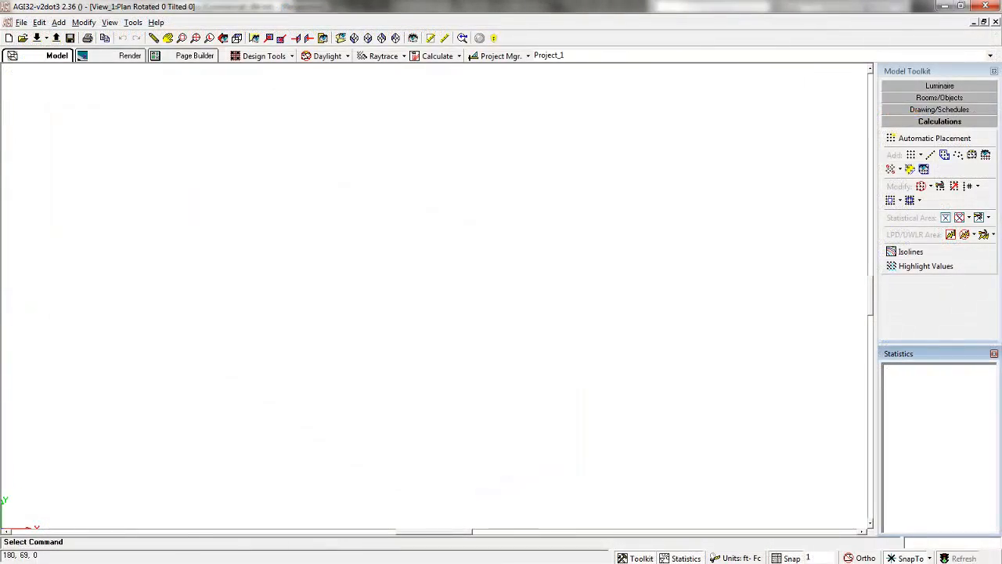
Step: In AGI32, start a CAD import and choose DaylightModel.dwg from the Modeling folder as the source file
left_click(21, 22)
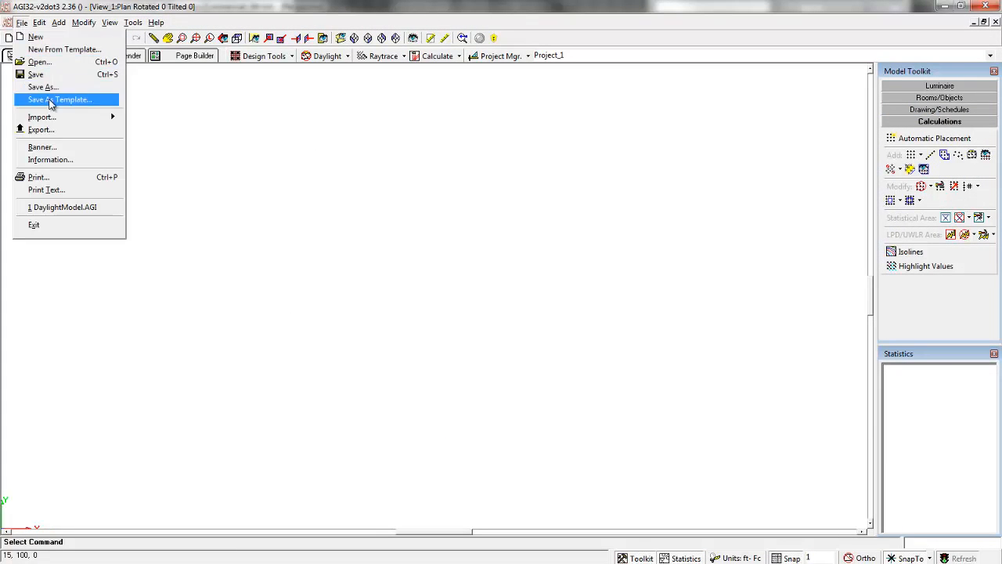
mouse_move(57, 125)
left_click(169, 119)
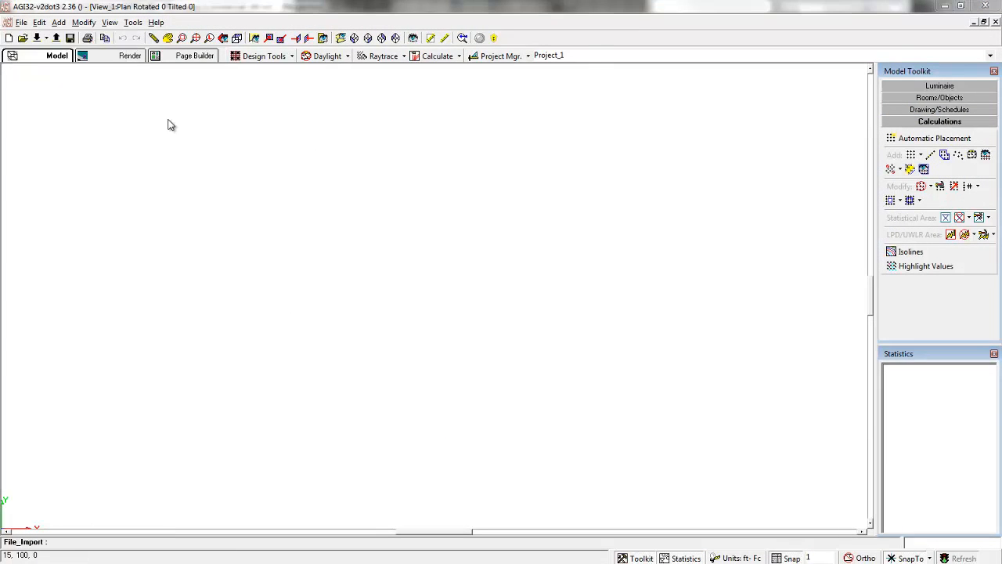
left_click(188, 174)
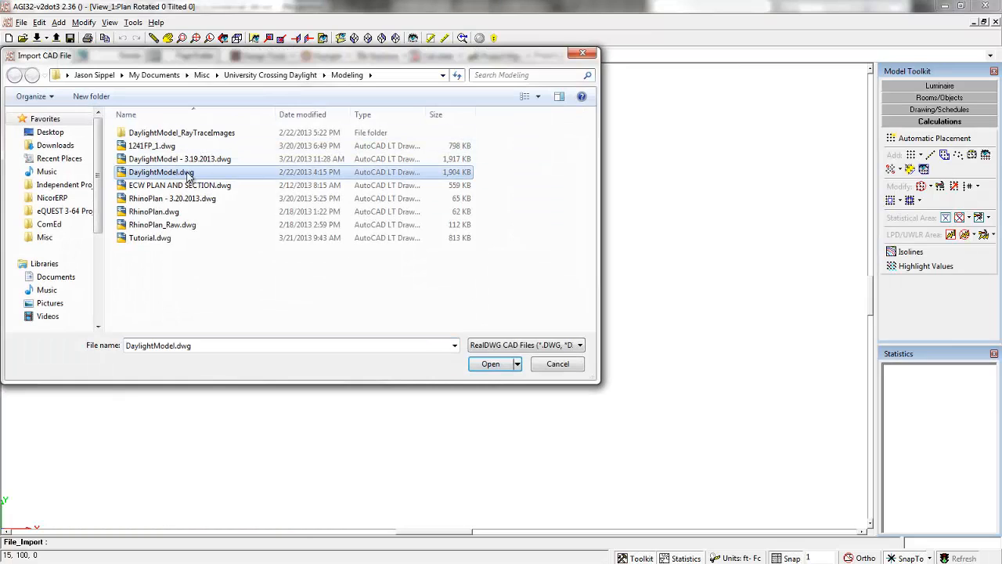
left_click(505, 366)
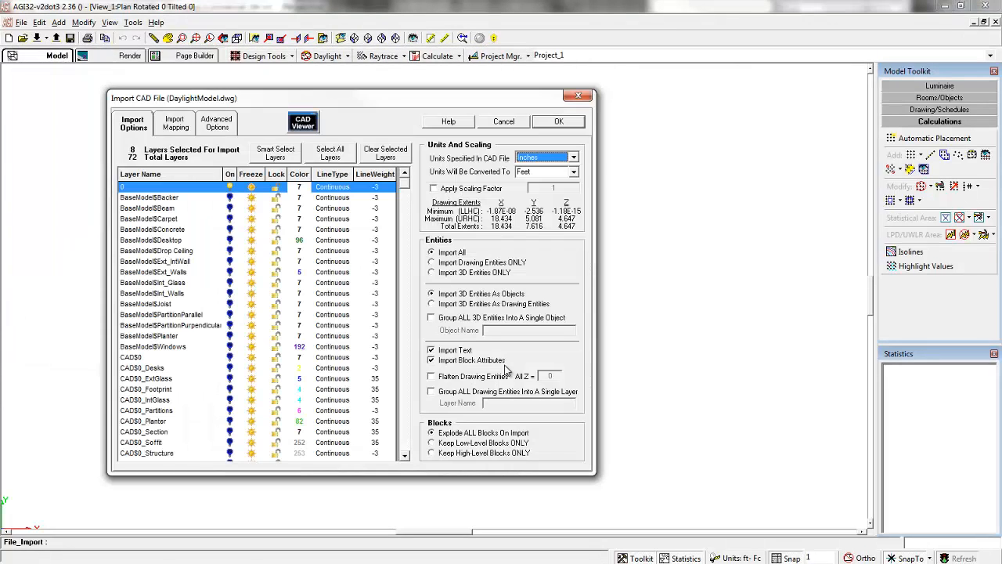
Step: Select the layers from BaseModel$Backer to BaseModel$Windows for import, leaving out BaseModel$Drop Ceiling
left_click(133, 198)
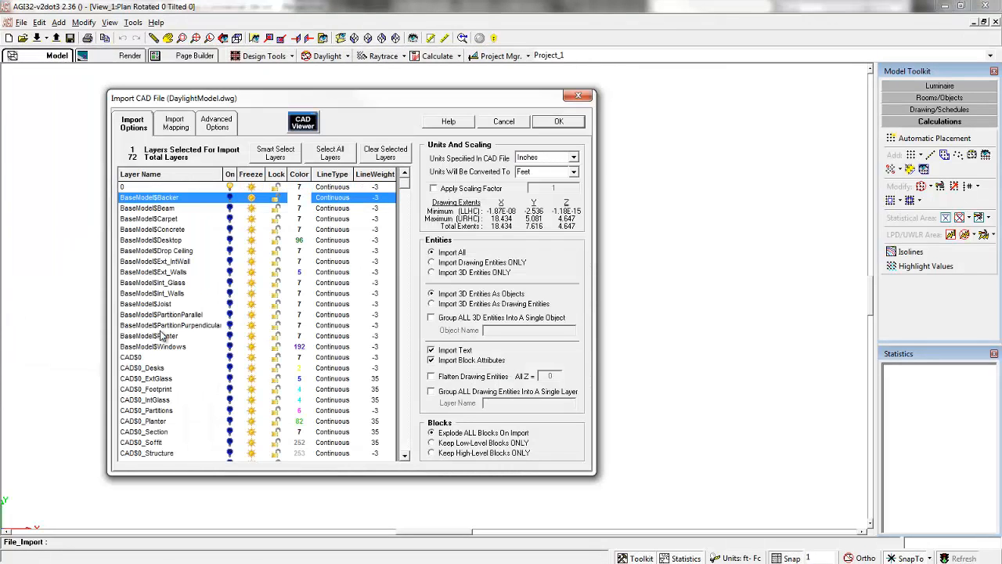
left_click(165, 348, "shift")
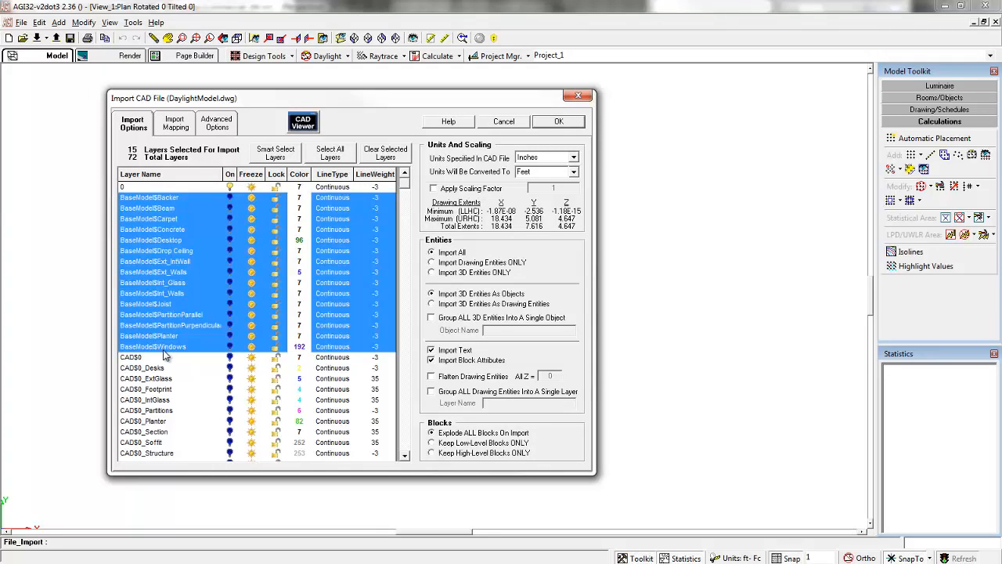
left_click(208, 250, "ctrl")
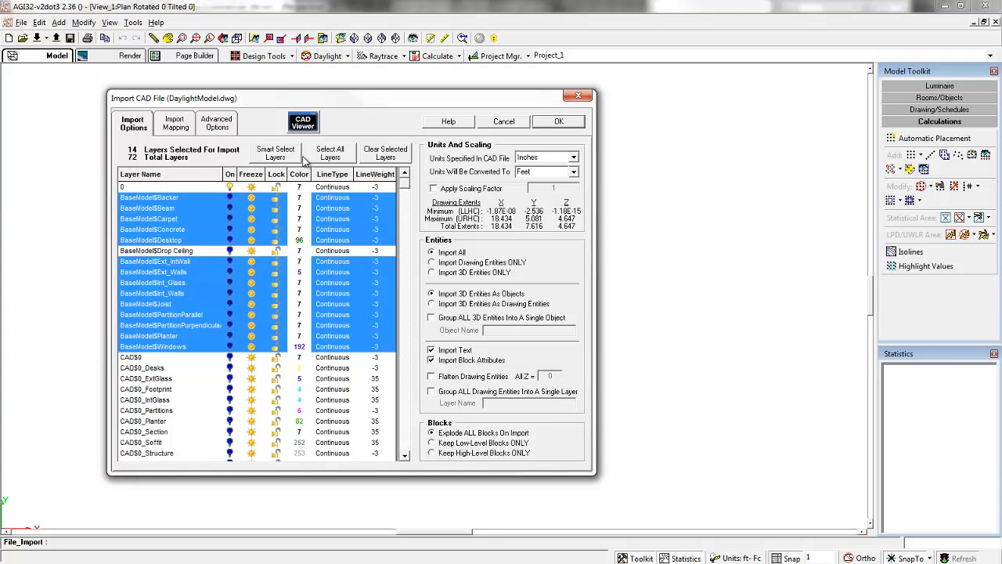
Step: Configure the CAD import to include all layers, with file units in feet and 3D entities only
left_click(328, 153)
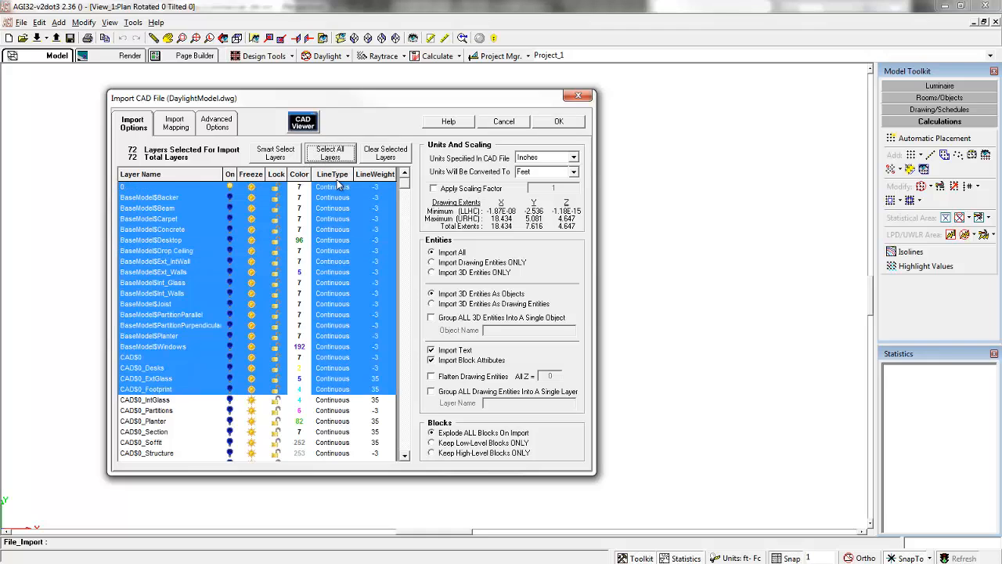
left_click(534, 159)
left_click(539, 172)
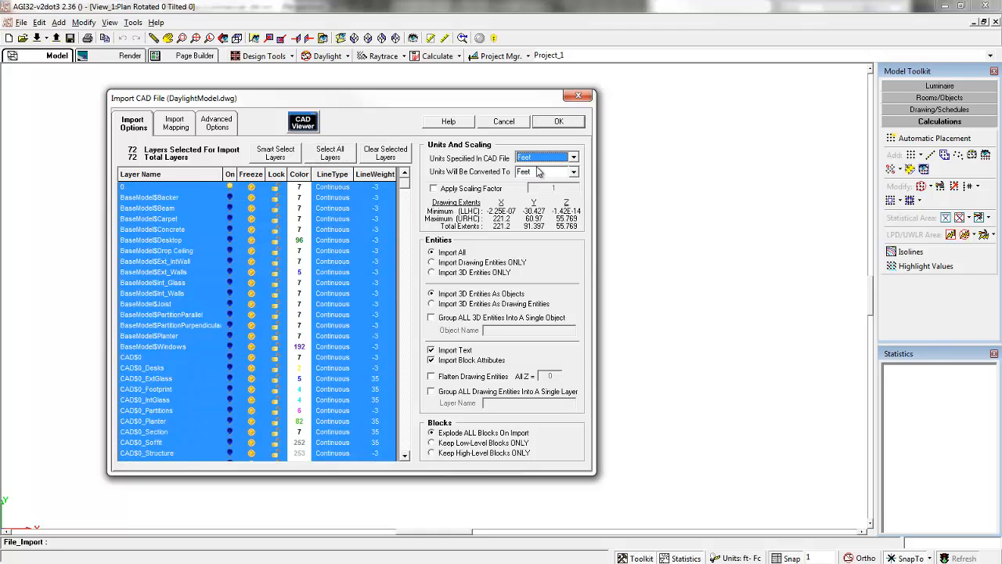
left_click(436, 272)
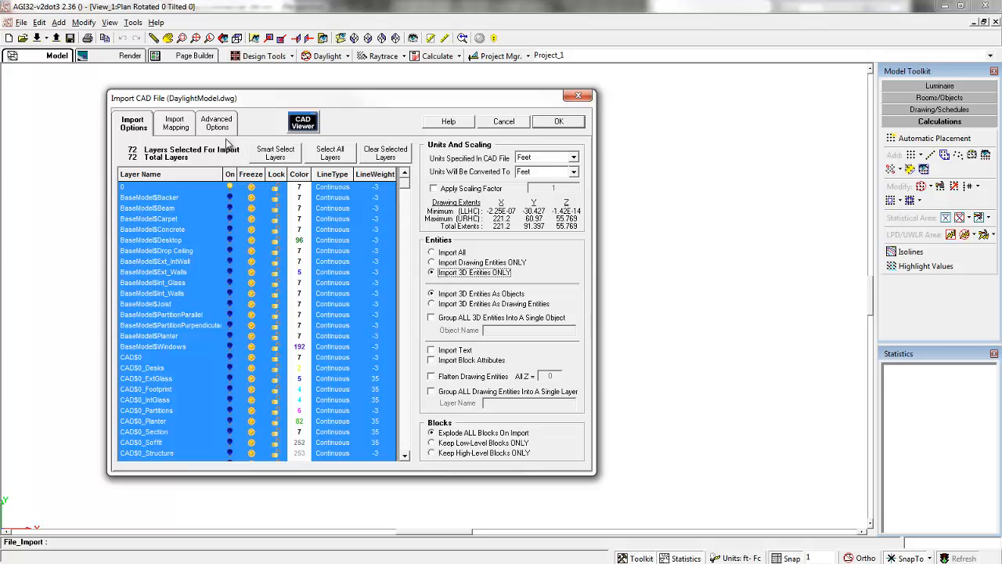
Step: Review the import mapping's surface properties for the BaseModel Backer, Beam and Carpet layers
left_click(175, 124)
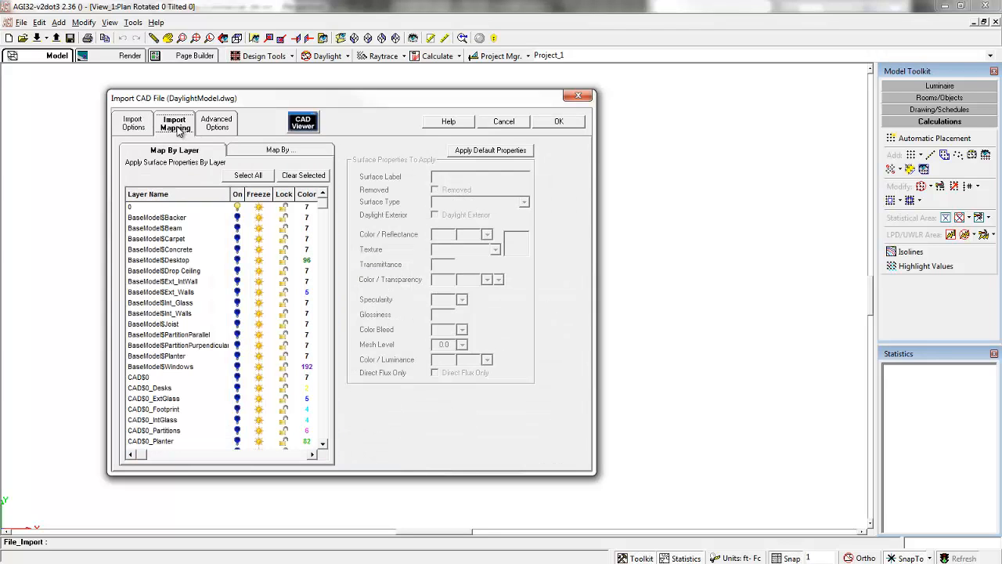
left_click(169, 219)
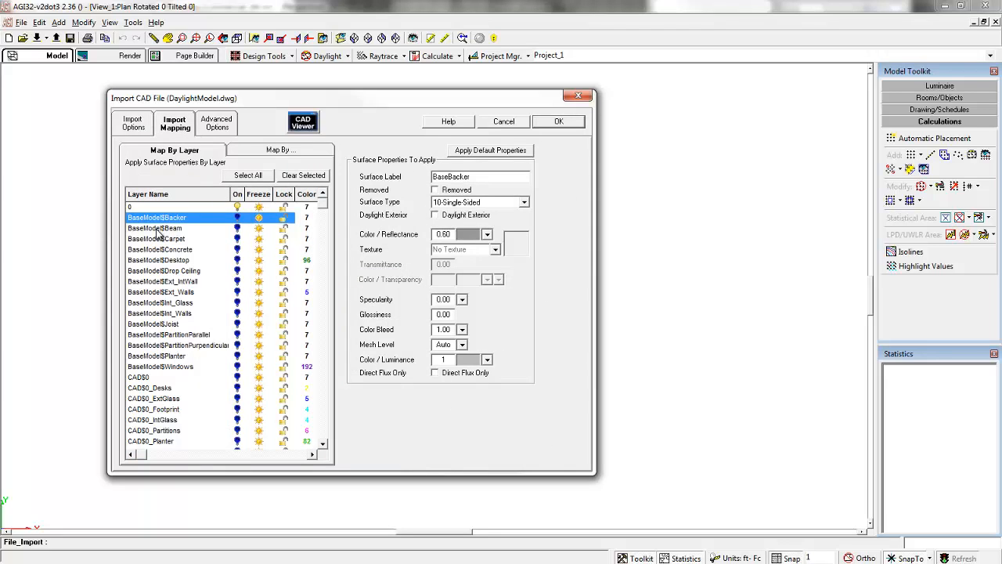
left_click(156, 229)
left_click(160, 240)
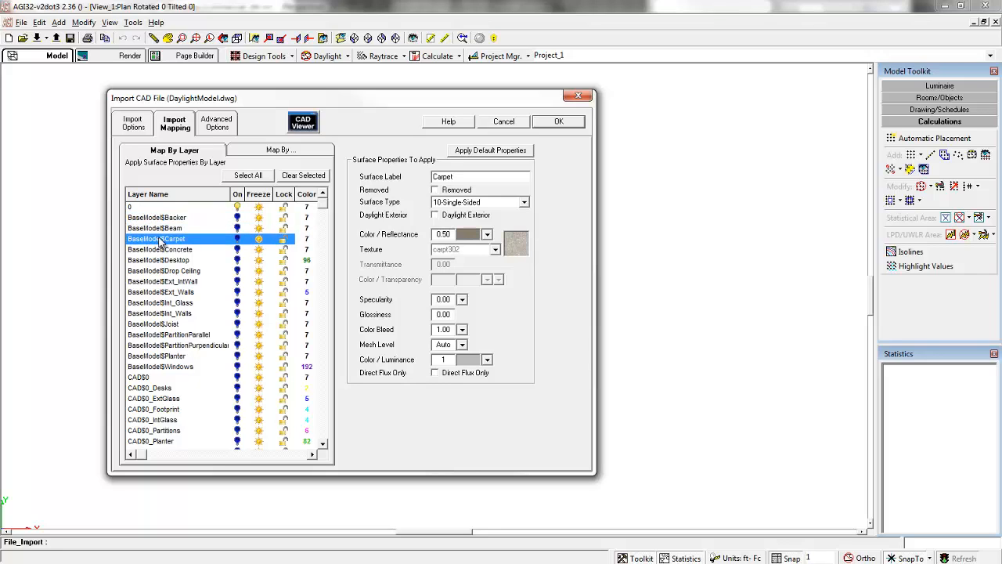
Step: Return to the import options, run the DaylightModel.dwg import and close its summary
left_click(137, 129)
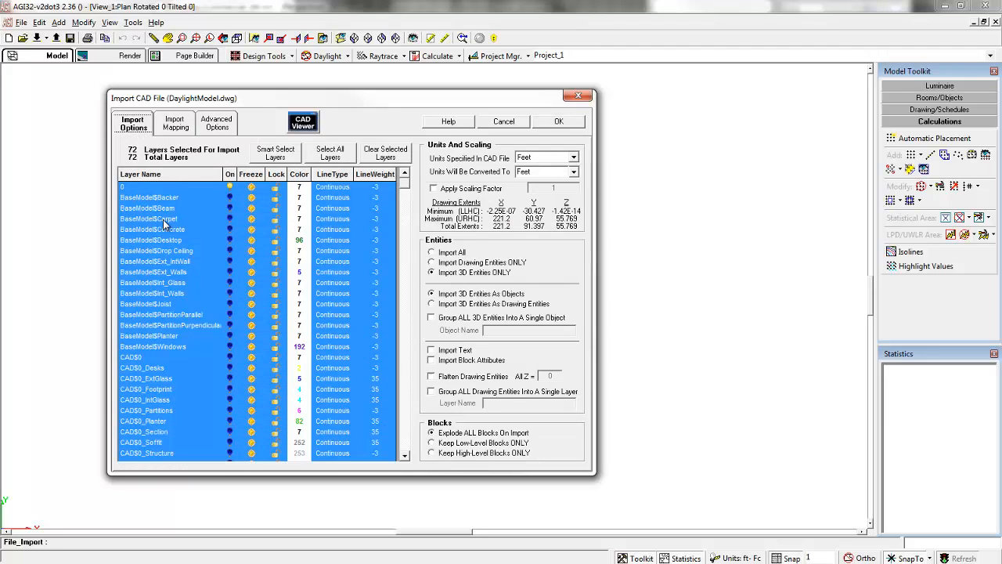
left_click(552, 123)
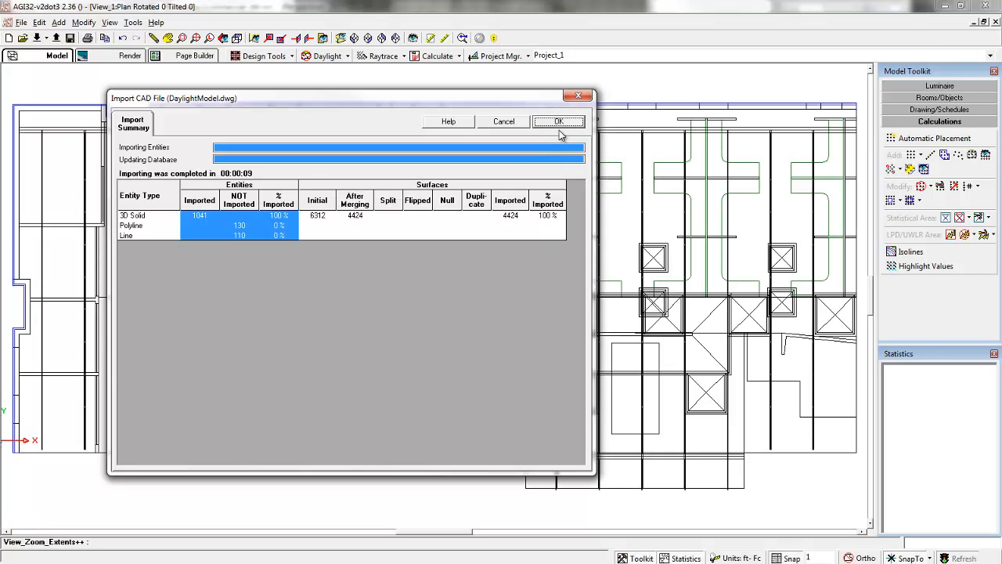
left_click(558, 123)
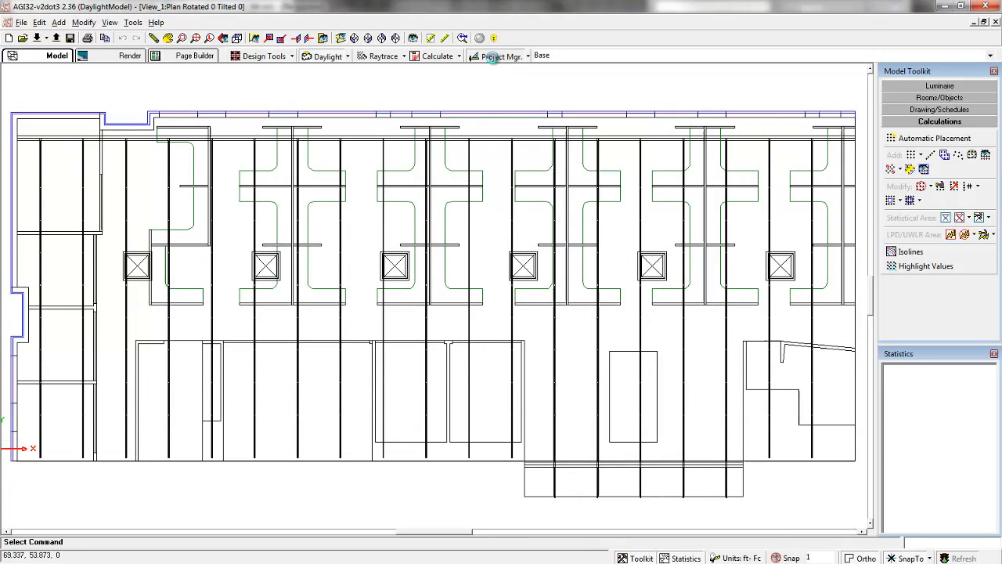
Step: In Project Manager, examine the commands available for projects and for a selection of Case A deck and drop-ceiling entities
left_click(493, 57)
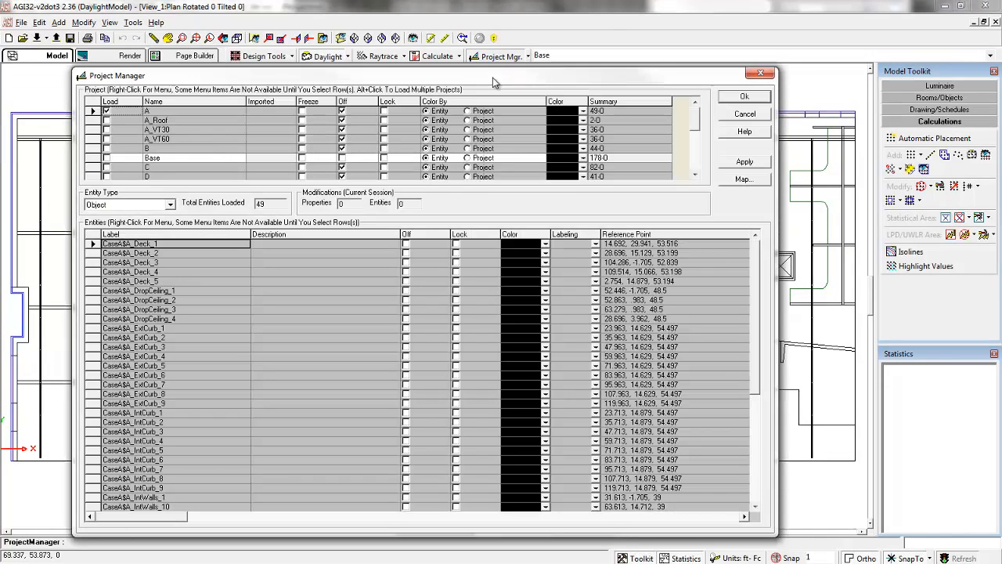
right_click(94, 112)
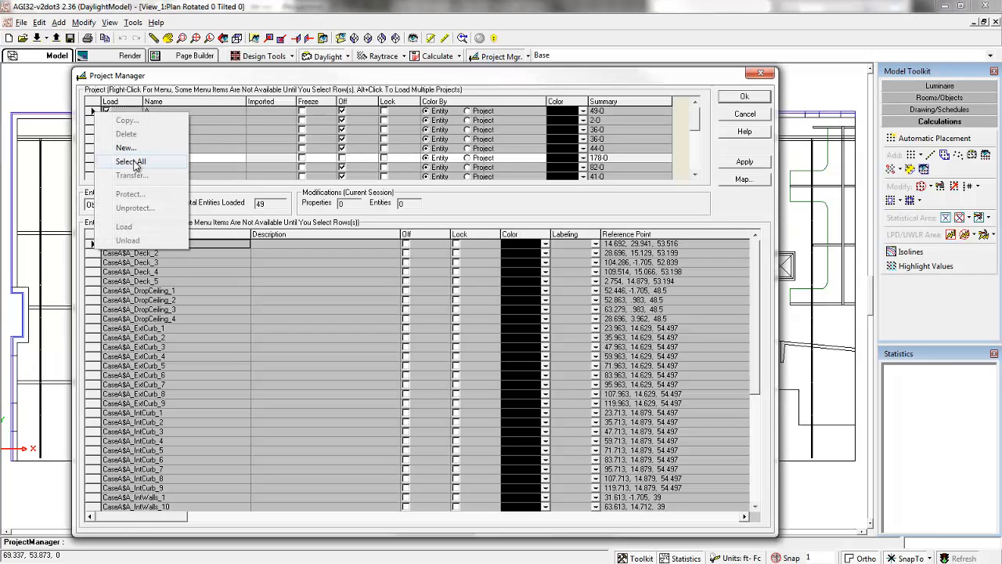
left_click(89, 243)
left_click(91, 307, "shift")
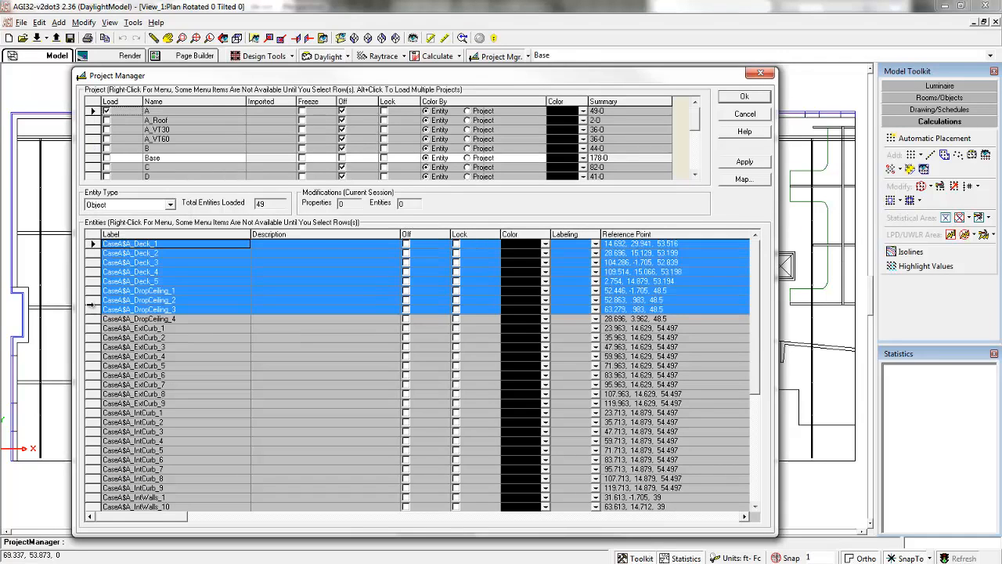
right_click(91, 275)
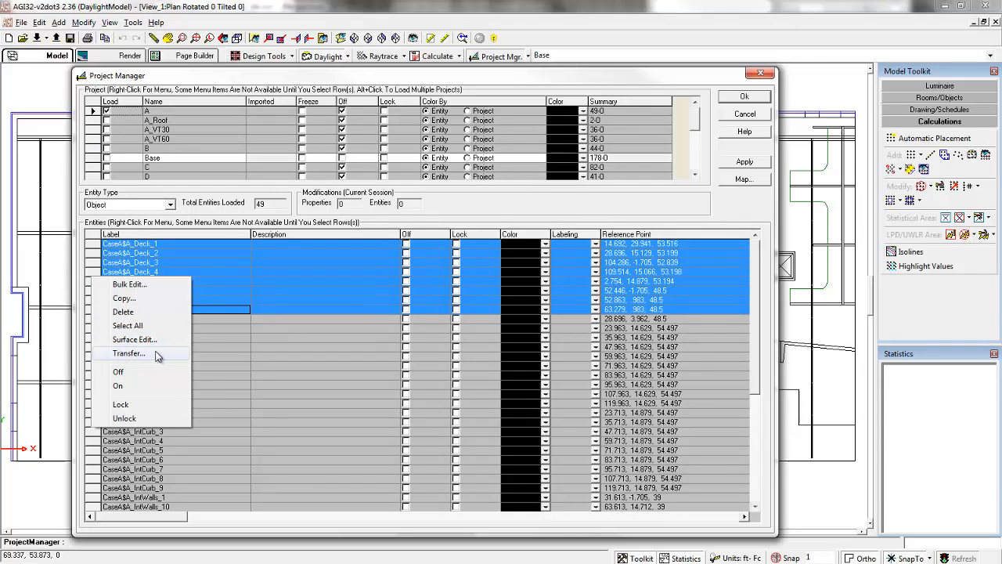
left_click(92, 245)
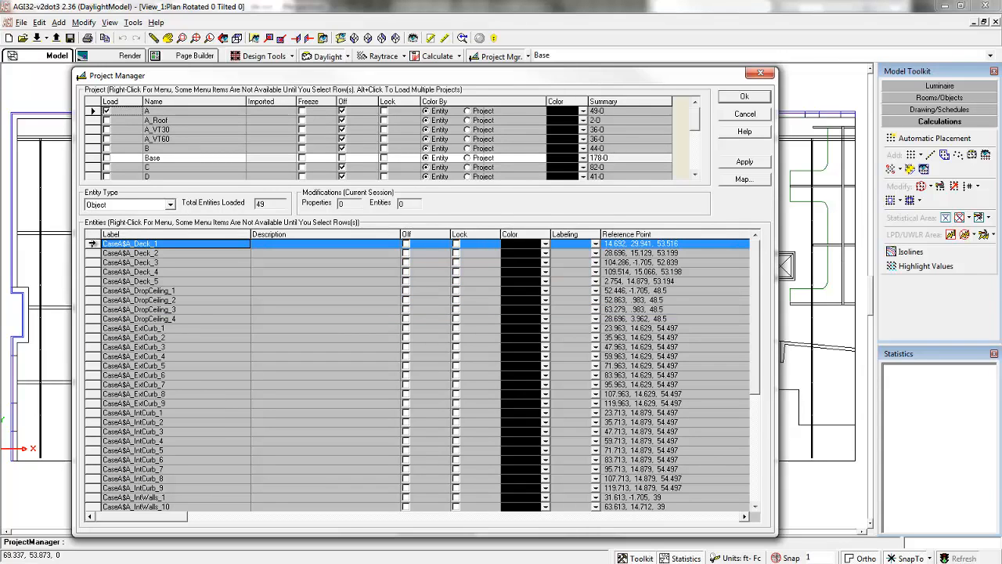
Step: Try turning projects A, A_Roof and A_VT30 on in Project Manager, and turn them back off
left_click(342, 112)
left_click(343, 121)
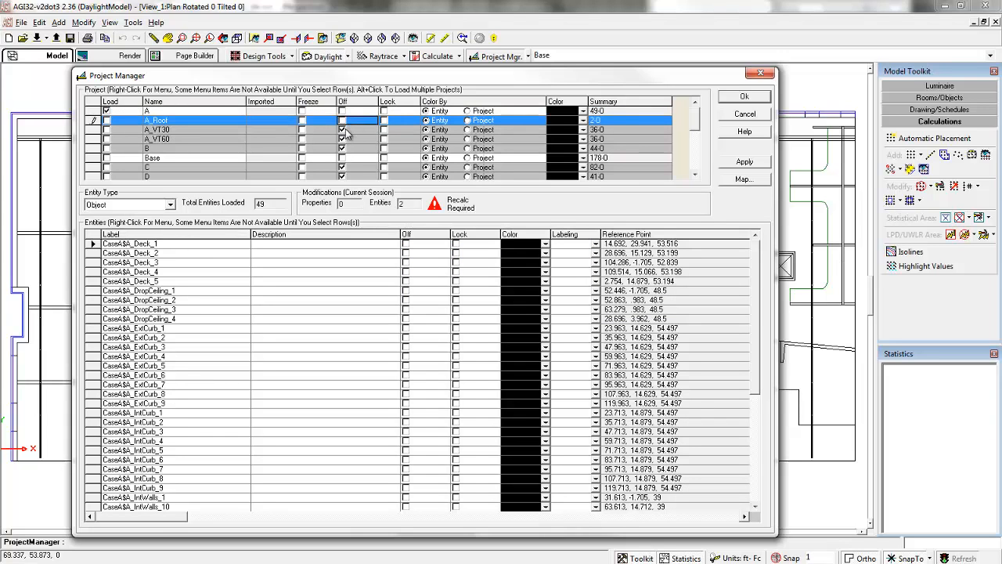
left_click(342, 130)
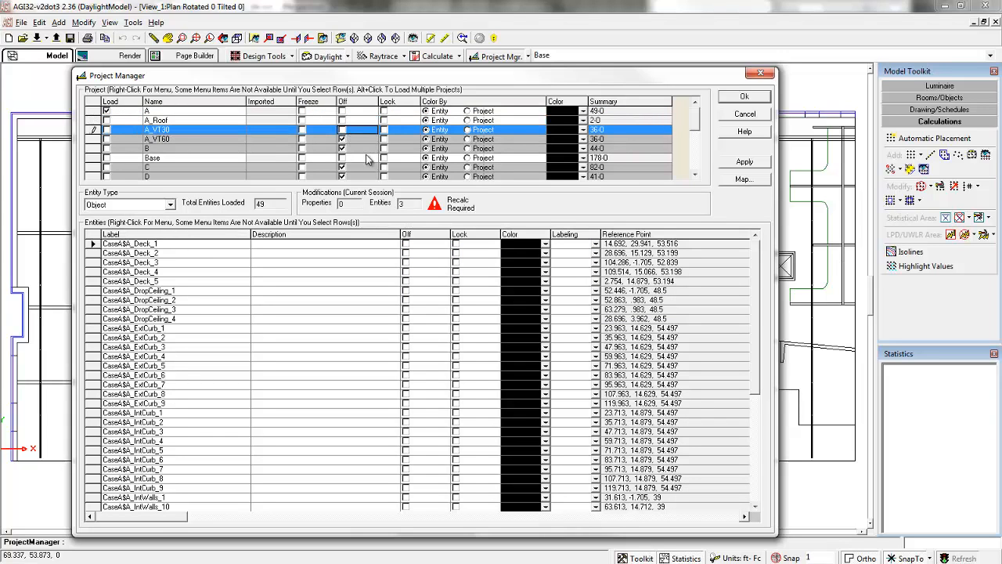
left_click(343, 120)
left_click(342, 111)
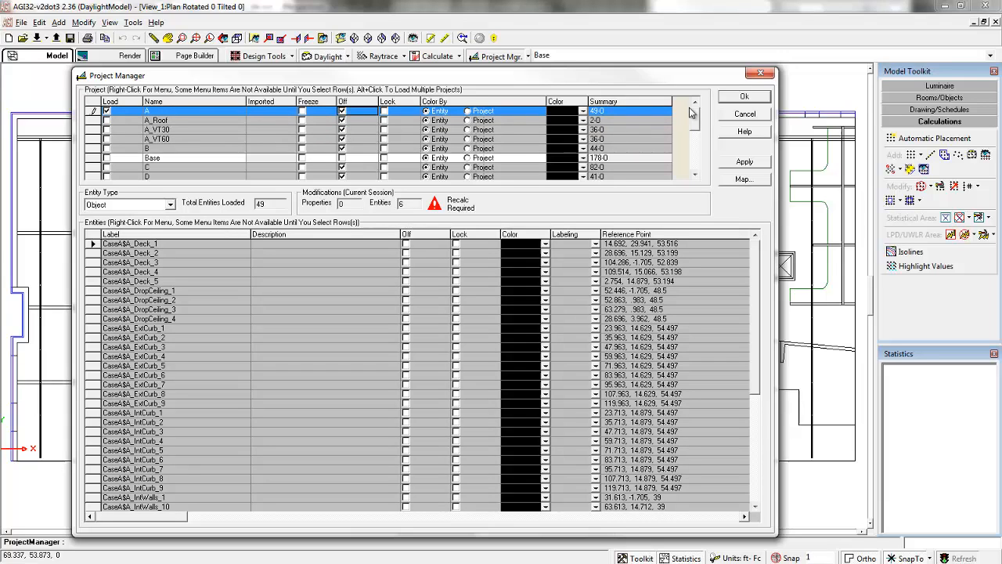
Step: Turn on Project_1 in Project Manager and accept the project changes
left_click_drag(696, 119, 696, 161)
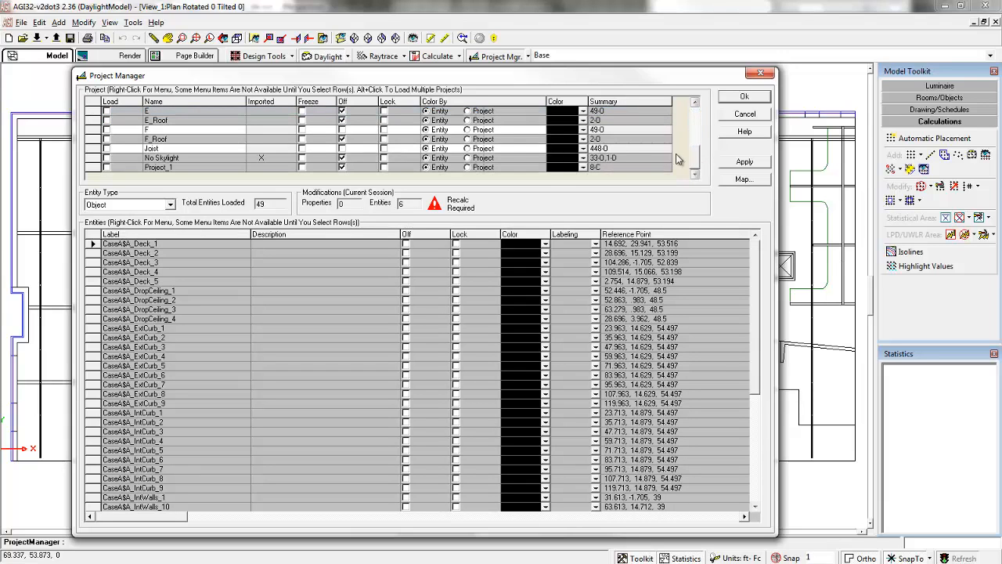
left_click(342, 168)
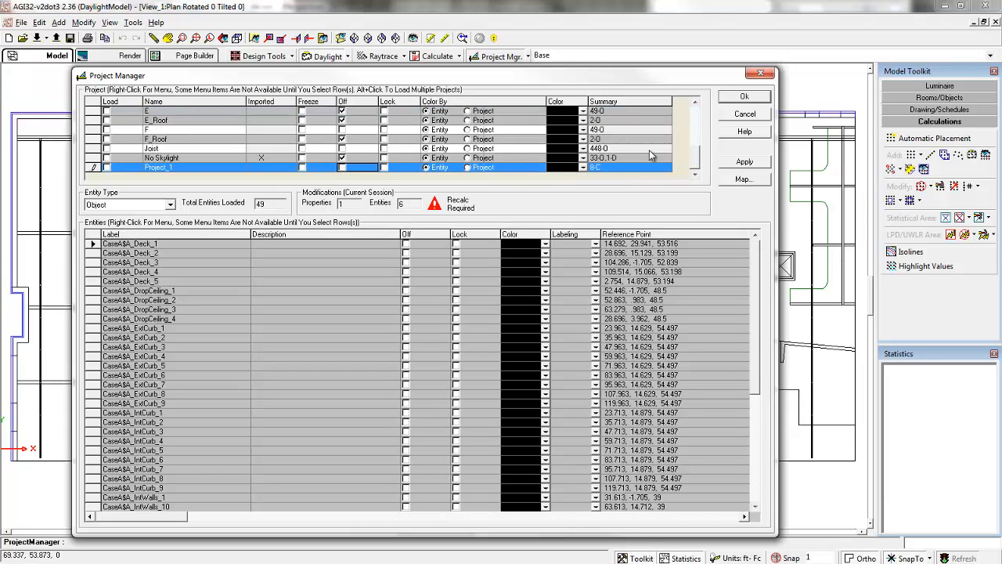
left_click(742, 99)
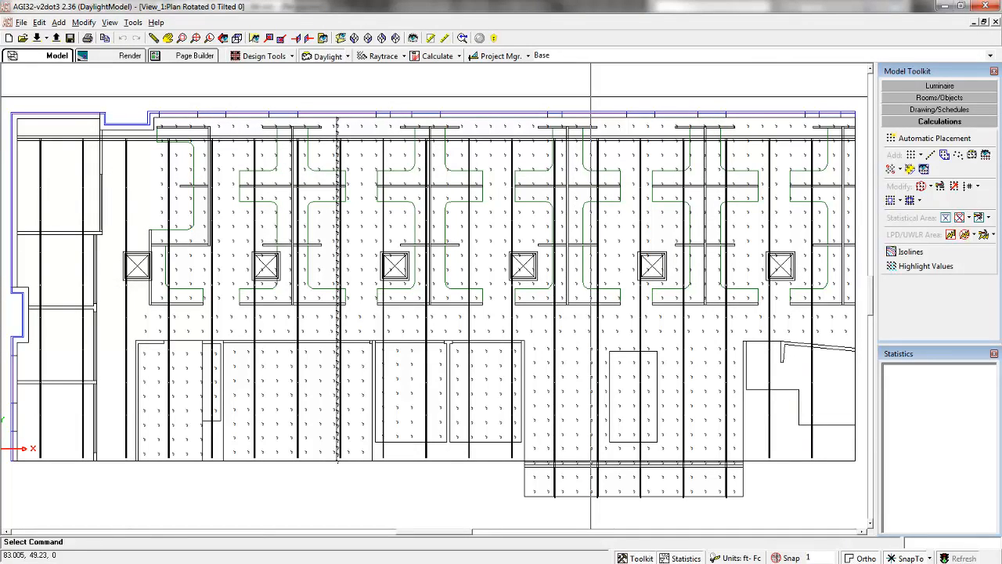
Step: Dismiss the daylighting hint, accept the current daylight parameters and confirm resetting the calculated values and rendered image
left_click(328, 56)
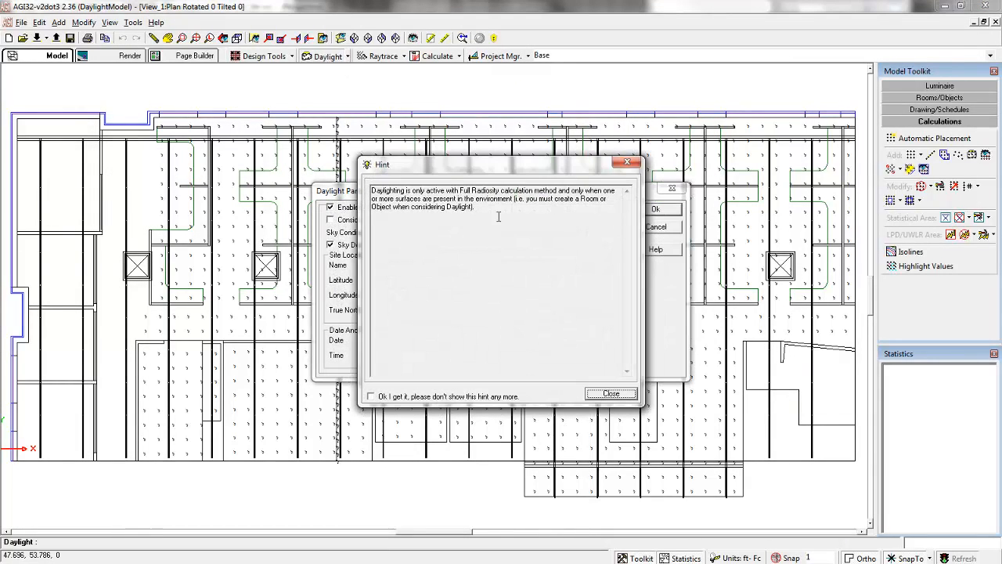
left_click(612, 394)
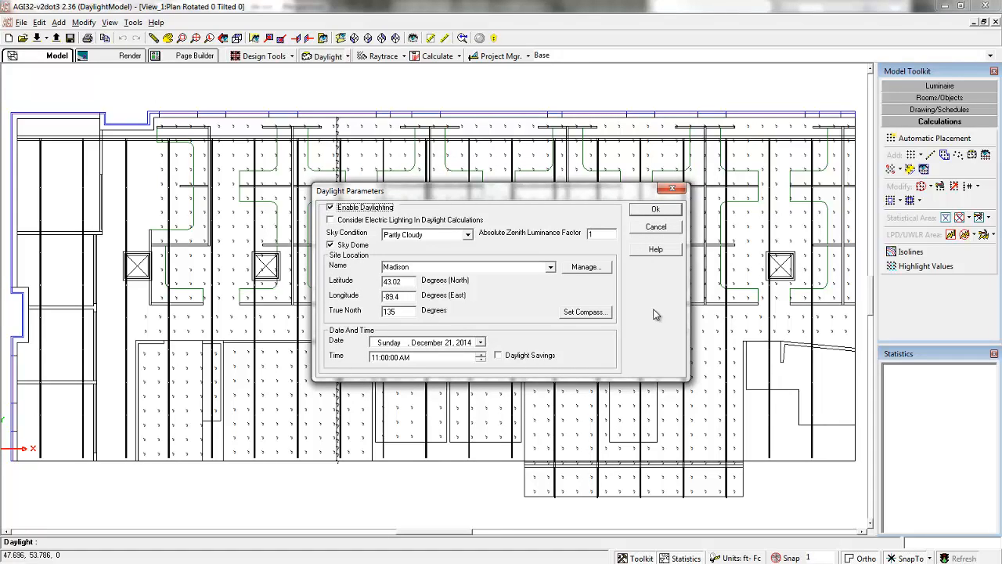
left_click(656, 210)
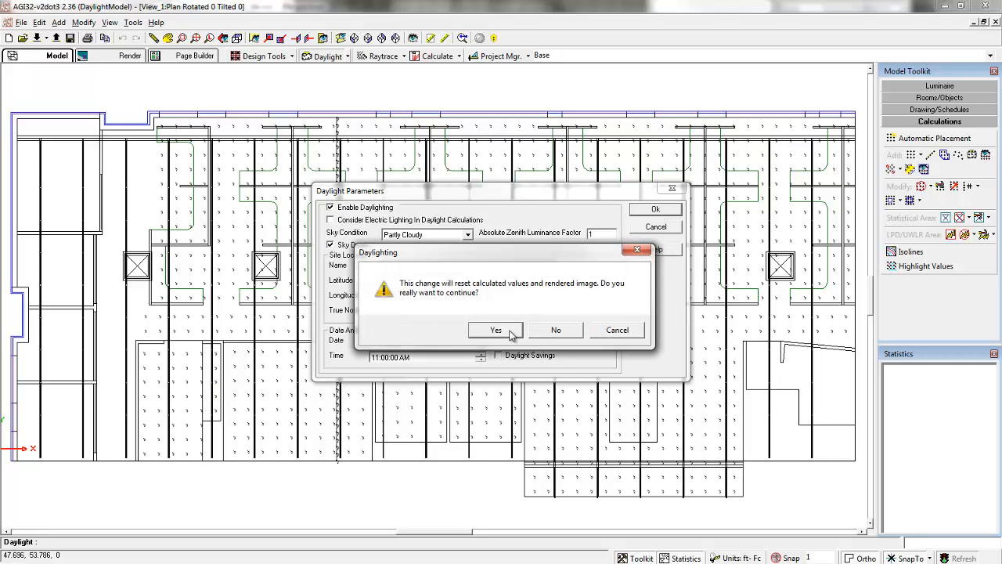
left_click(507, 331)
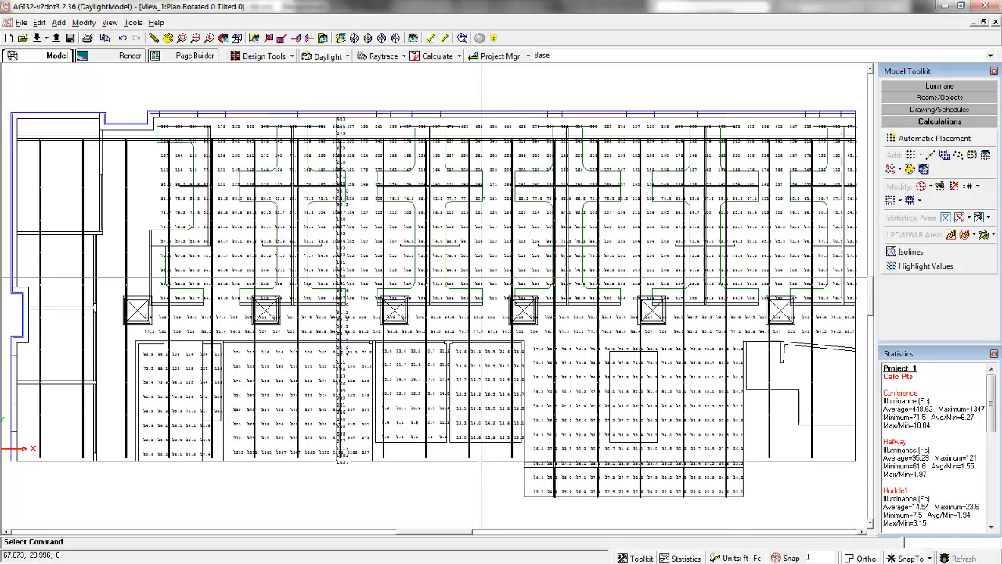
Step: Enable isolines for the illuminance values on the calculation points
left_click(911, 252)
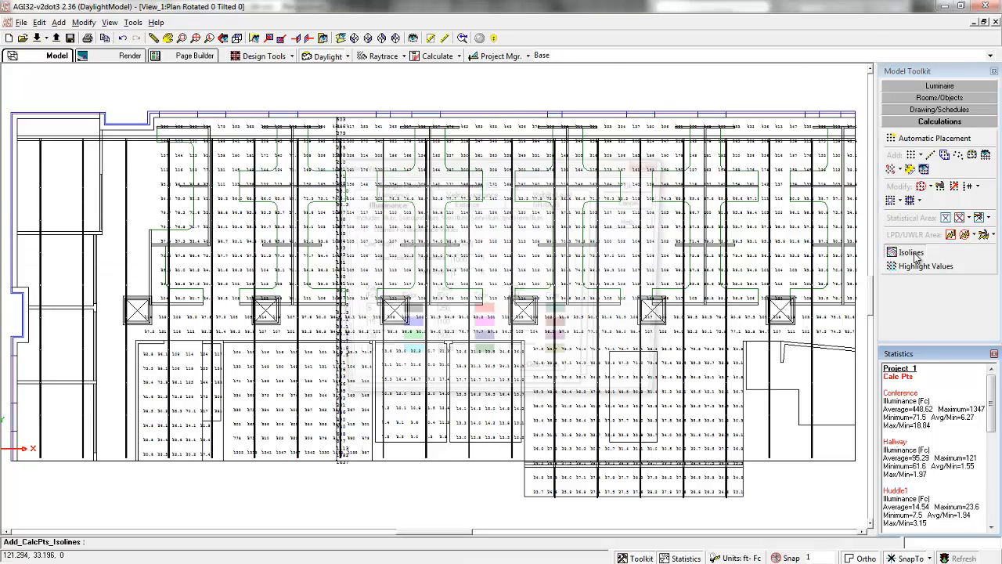
left_click(358, 229)
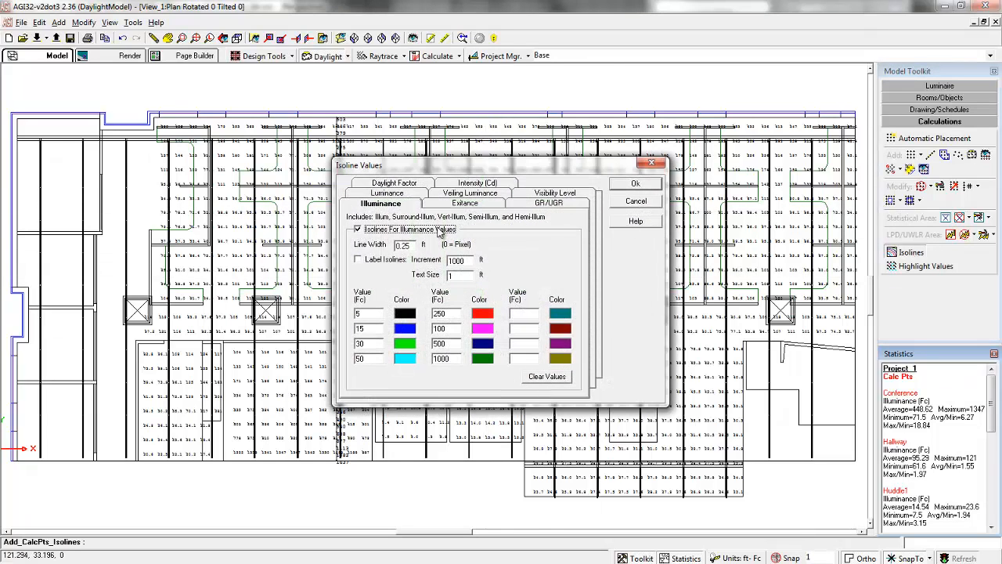
left_click(634, 184)
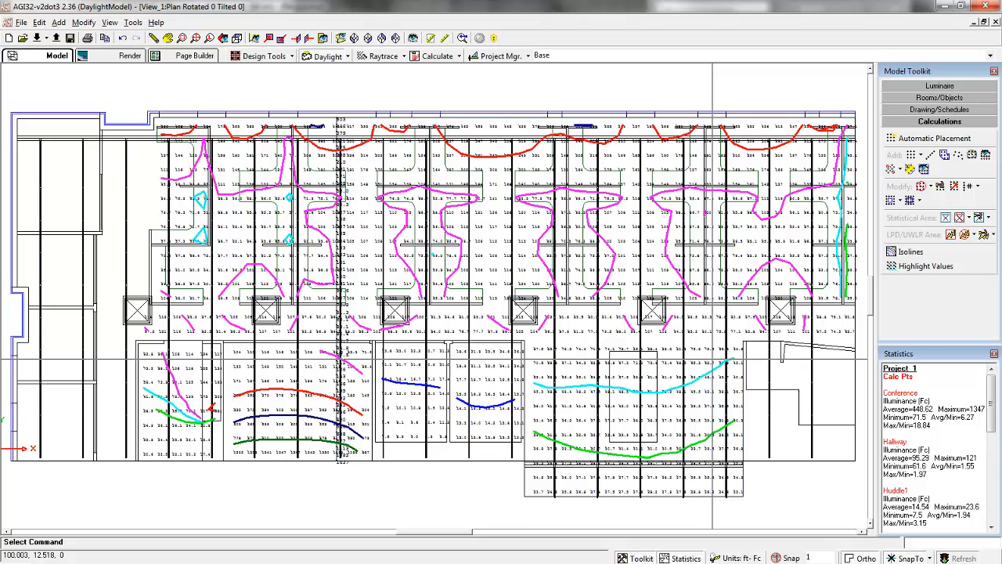
Step: Show the rendered model without pseudo color and open the saved Interior1 view
left_click(130, 56)
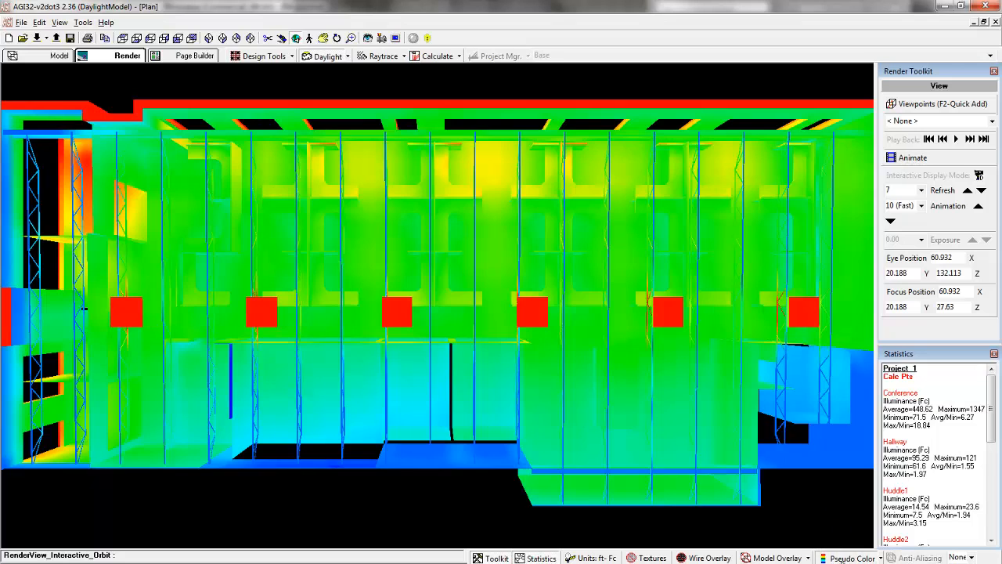
left_click(848, 558)
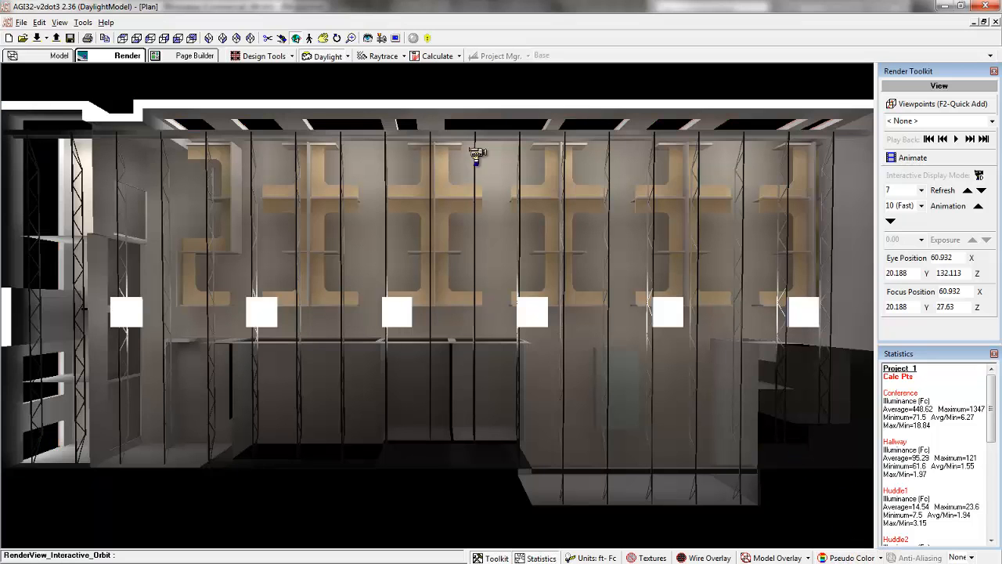
left_click(368, 37)
left_click(382, 250)
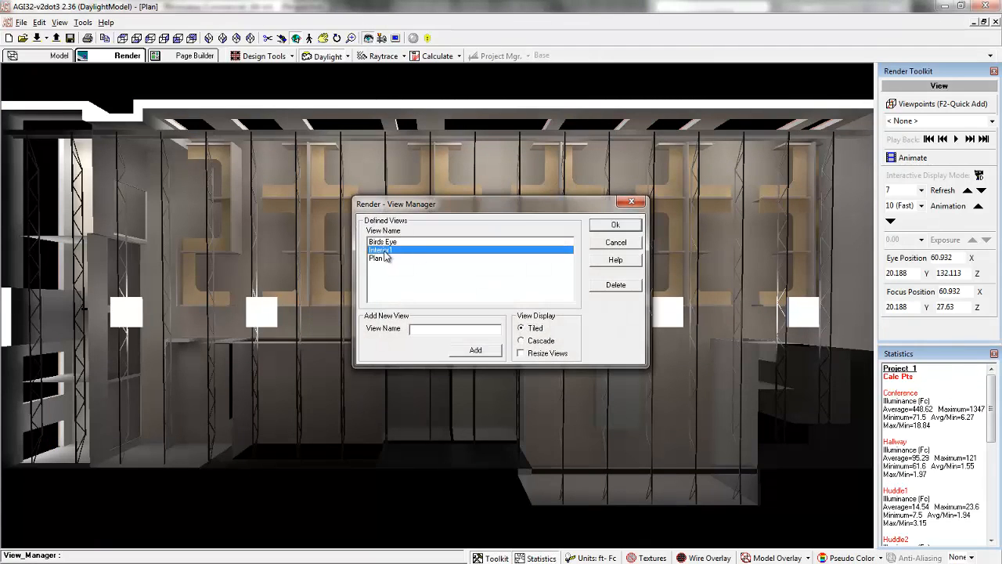
left_click(609, 227)
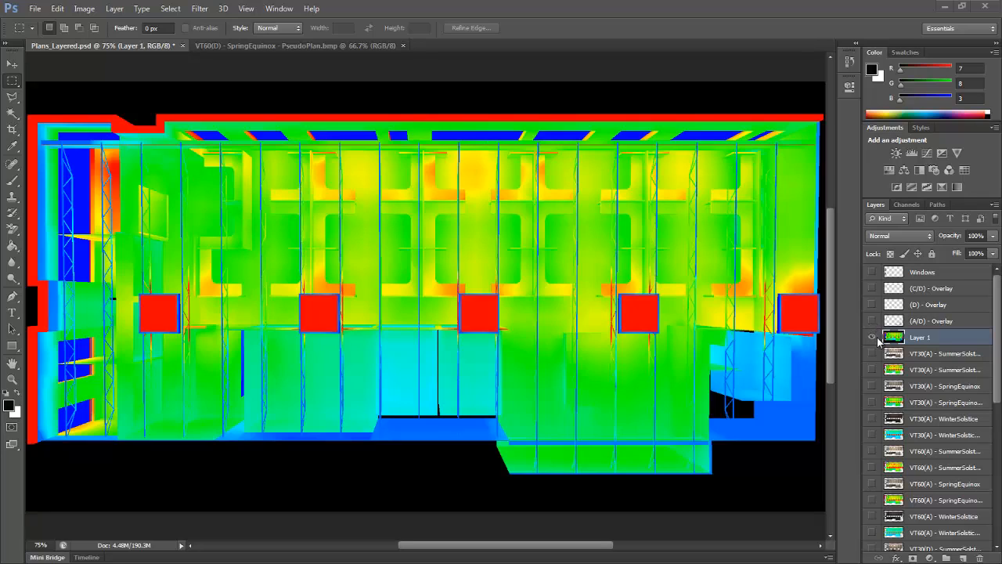
Step: In Photoshop's Plans_Layered.psd, hide Layer 1 and show the Windows, (A/D) - Overlay and (D) - Overlay layers
left_click(874, 337)
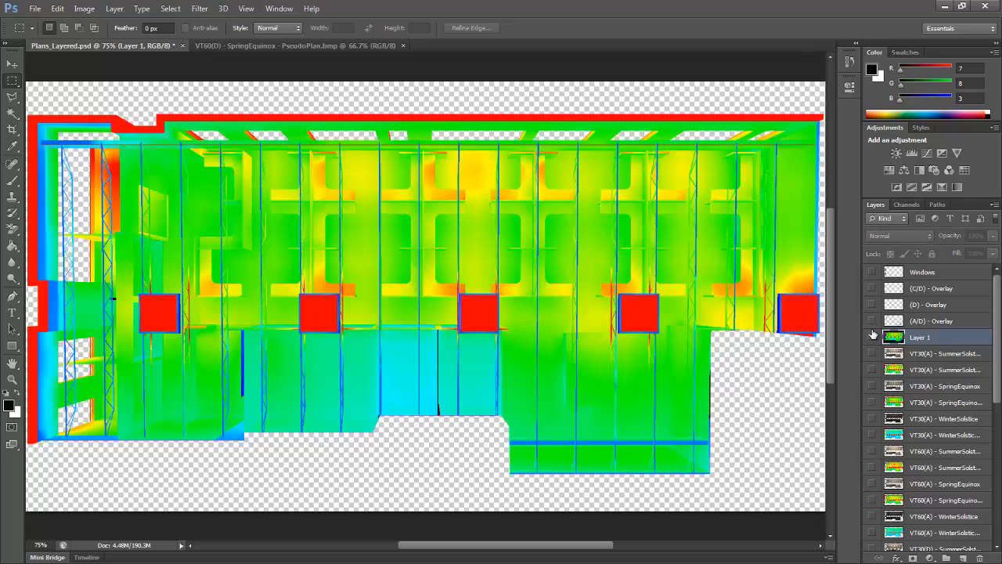
left_click(871, 272)
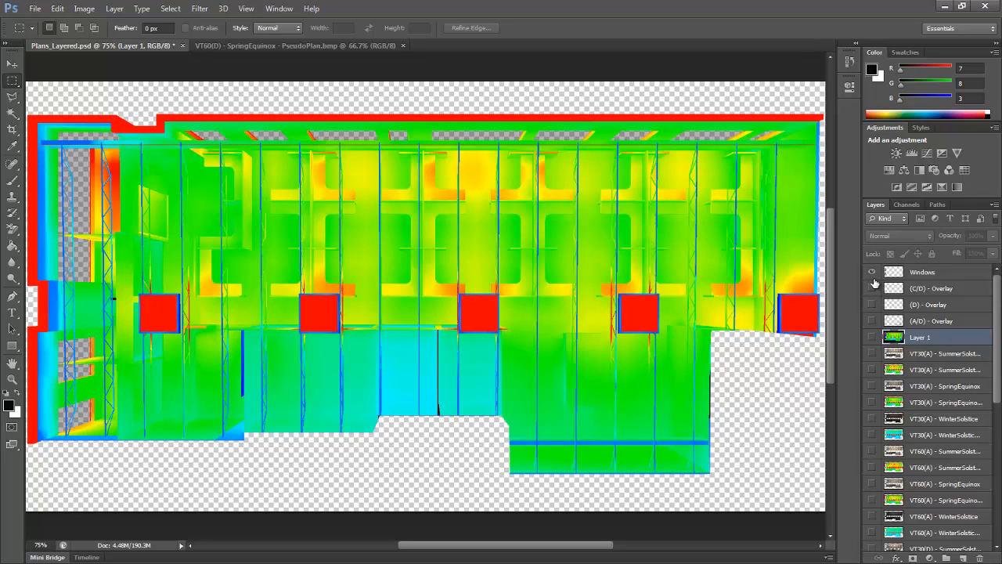
left_click(872, 322)
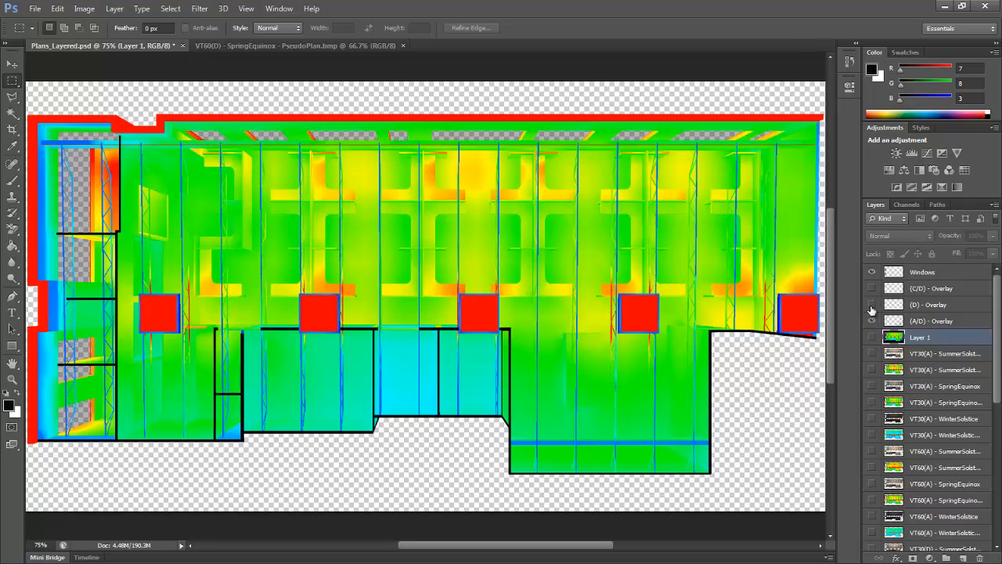
left_click(872, 307)
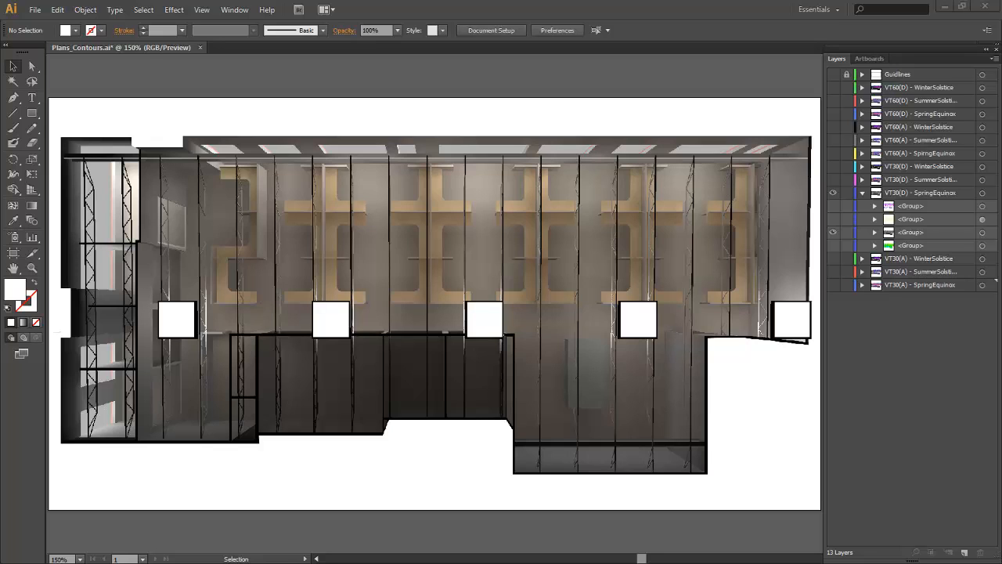
Step: In Illustrator's Plans_Contours.ai, show the contour-line group and the yellow shading group of the VT30(D) - SpringEquinox layer
left_click(834, 206)
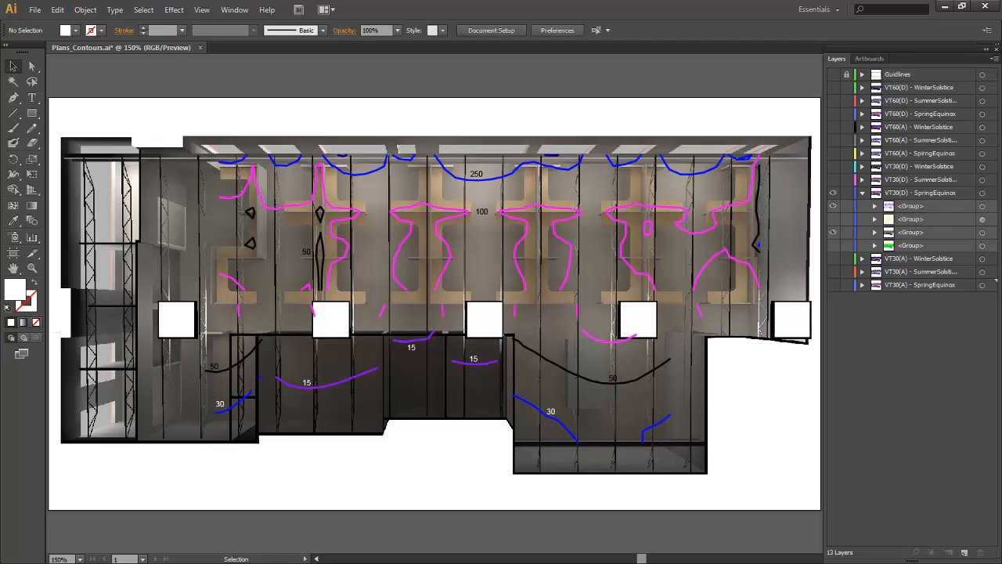
left_click(833, 220)
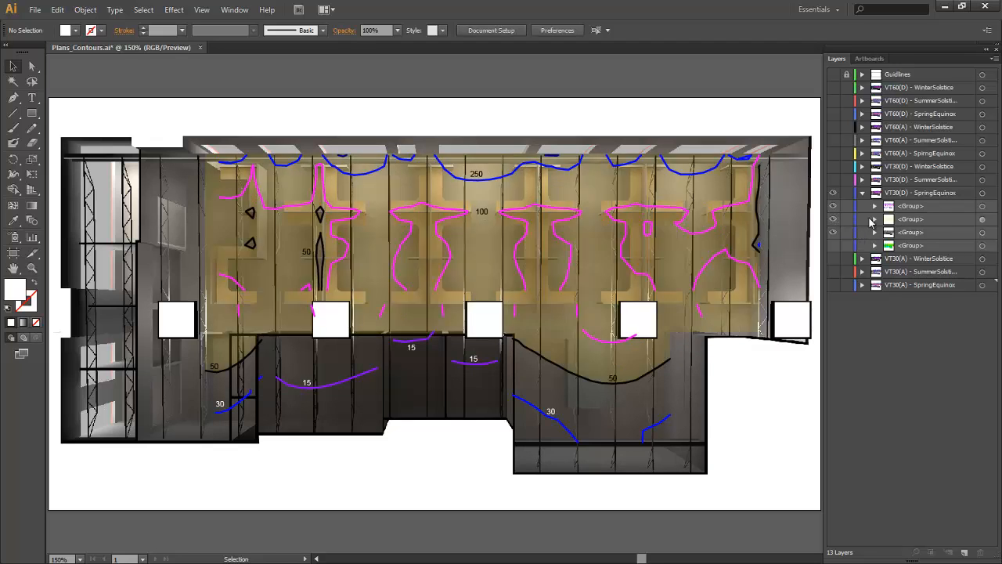